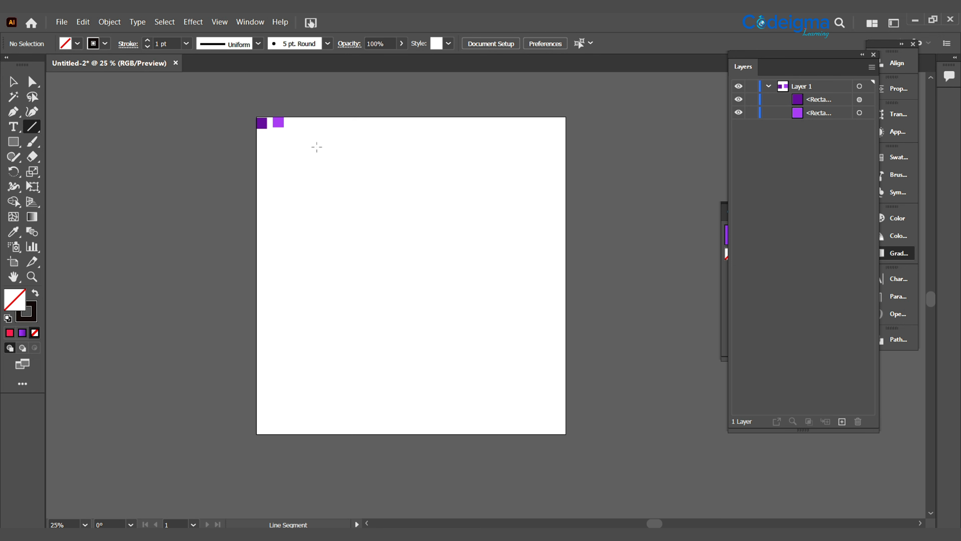
- Draw a vertical line down the artboard and duplicate it sideways to make a row of ten vertical lines
left_click_drag(320, 193, 321, 430)
left_click(13, 86)
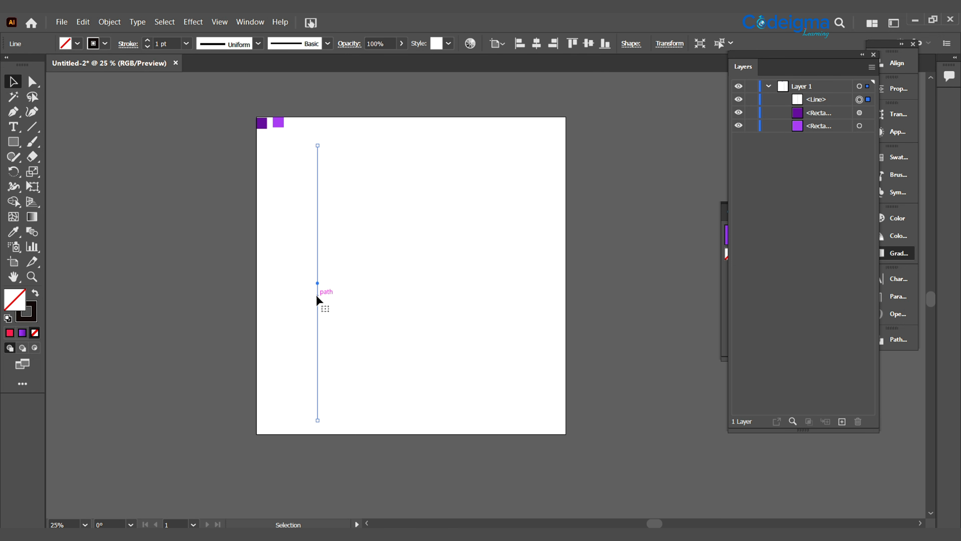
left_click_drag(317, 296, 336, 297)
left_click_drag(335, 297, 358, 295)
left_click_drag(358, 295, 423, 293)
left_click_drag(423, 292, 518, 296)
- Align and evenly distribute the ten vertical lines, and stretch them past the artboard's upper and lower edges
left_click_drag(623, 368, 309, 318)
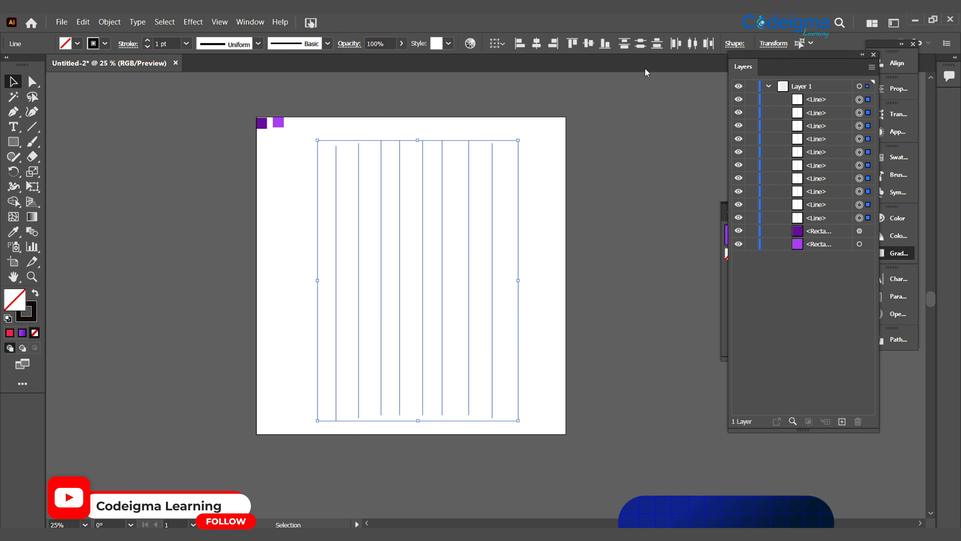
left_click(676, 44)
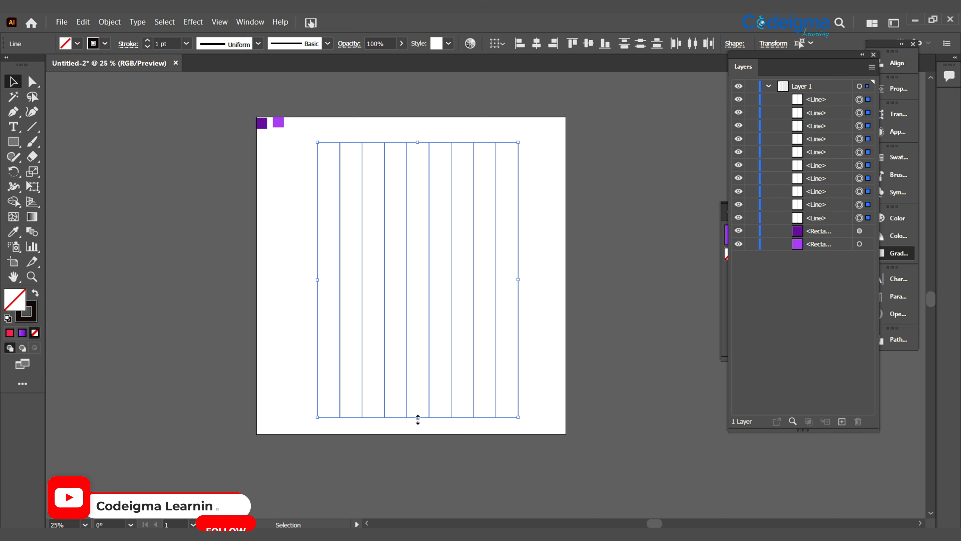
left_click_drag(418, 419, 417, 465)
left_click_drag(419, 143, 431, 101)
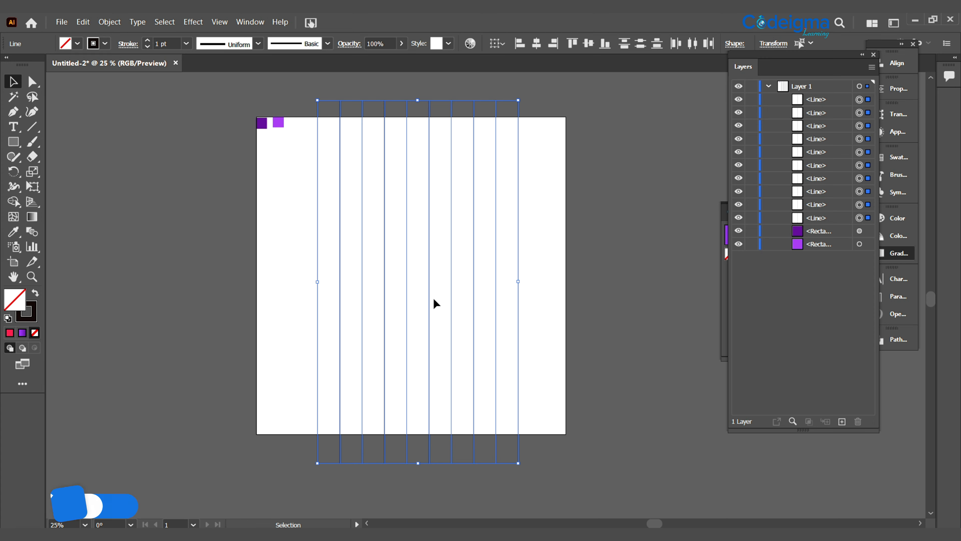
- Paste a copy of the ten lines in front, rotate it 90° to form a grid, and nudge it upward
key("ctrl+c")
key("ctrl+f")
left_click_drag(520, 99, 614, 397)
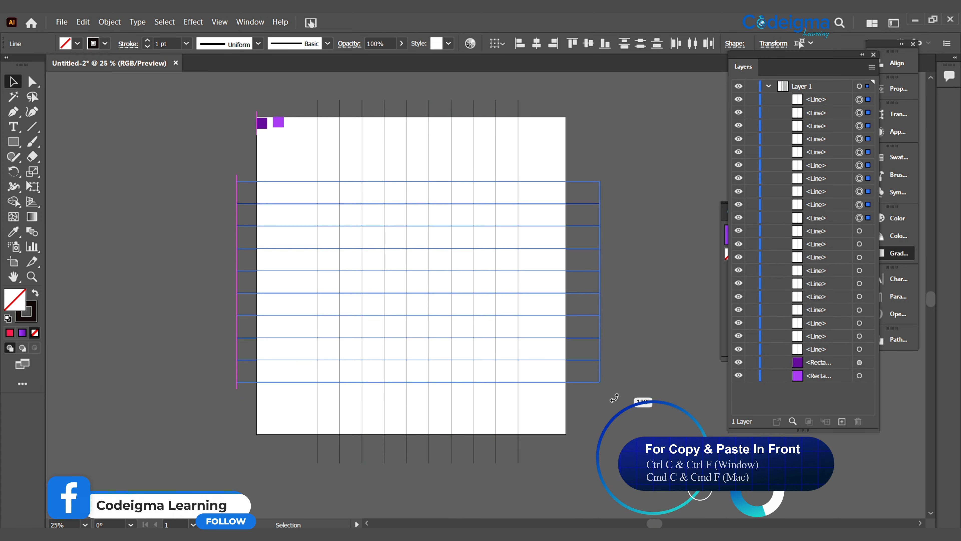
key("shift+Up")
key("shift+Up")
key("shift+Up")
key("shift+Up")
key("shift+Up")
key("shift+Up")
key("shift+Up")
left_click(666, 329)
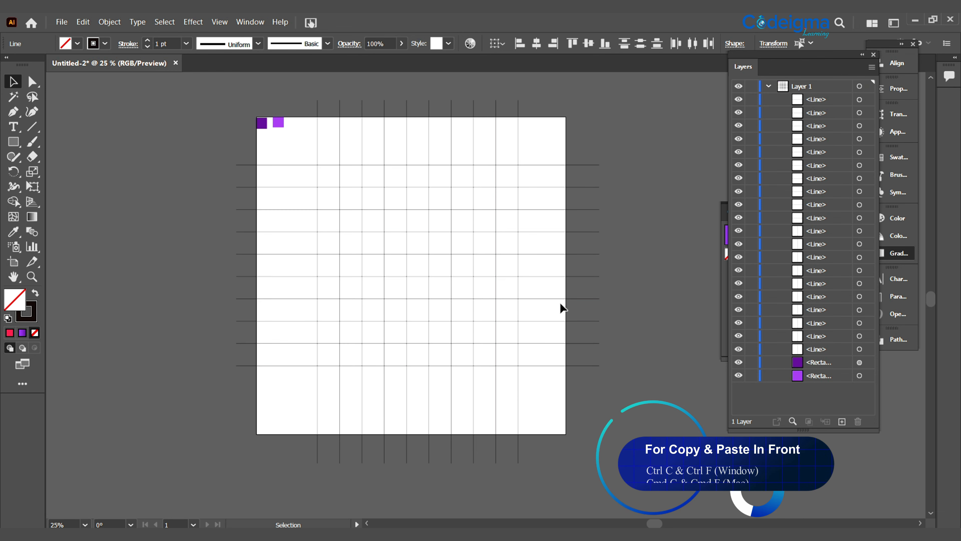
- Draw two concentric circles snapped to the grid, the outer one nine cells wide and the inner one five
left_click(14, 142)
left_click(68, 170)
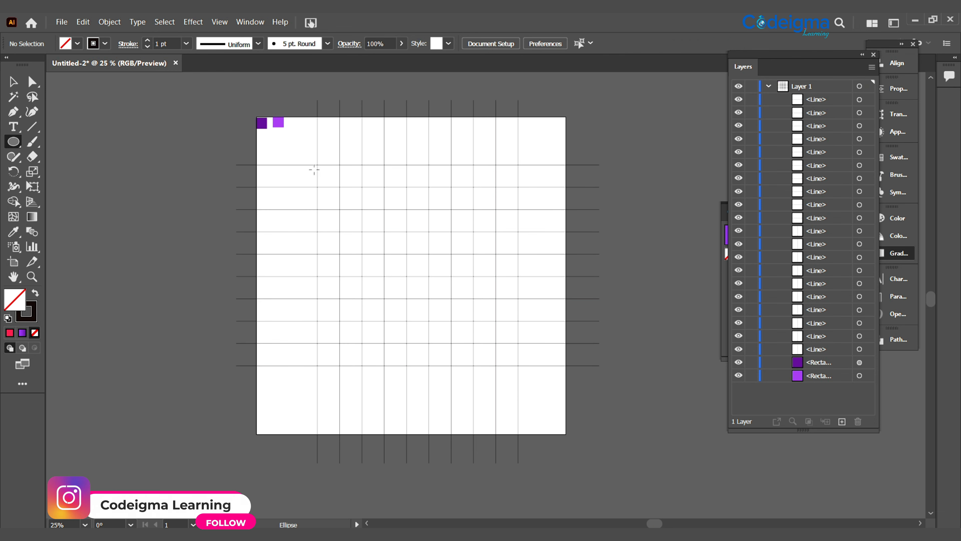
left_click_drag(317, 164, 530, 304)
left_click_drag(367, 217, 474, 291)
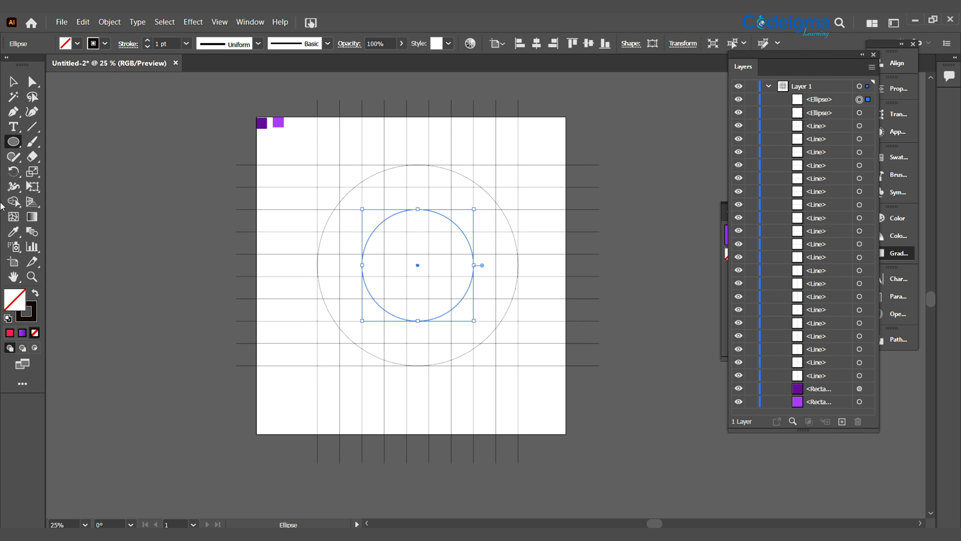
- Draw a rectangle two cells wide from the outer circle's left edge down to the lower ends of the vertical lines
left_click(14, 141)
left_click(68, 142)
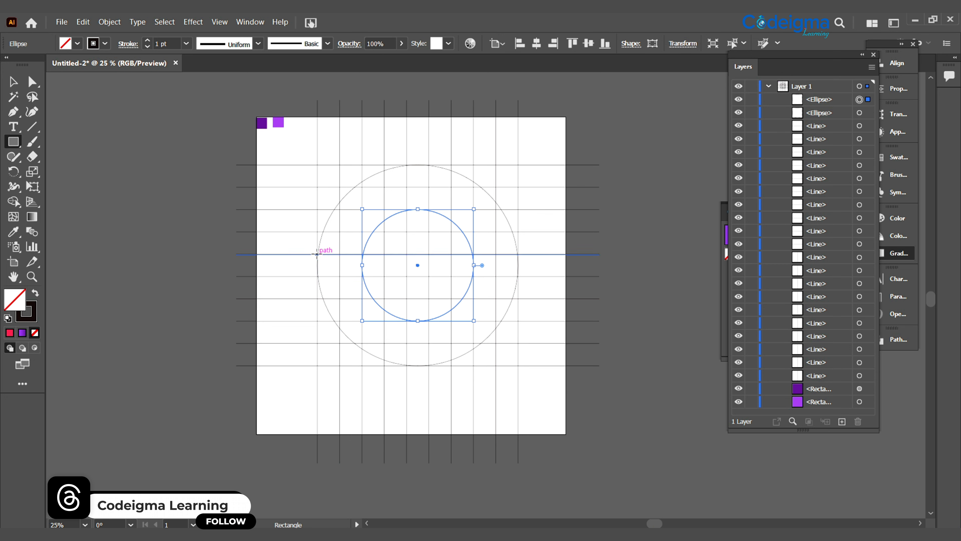
left_click_drag(316, 254, 363, 463)
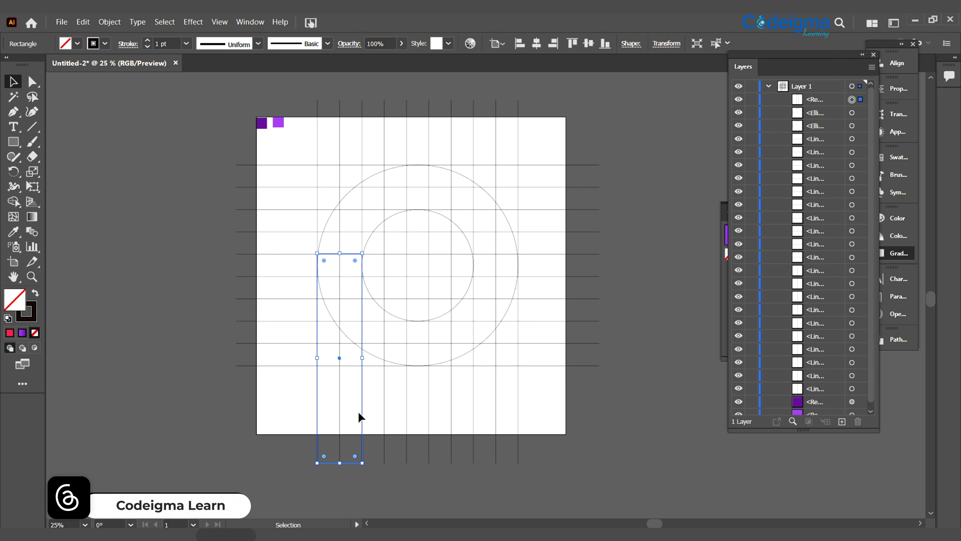
- Duplicate the rectangle, rotate the copy 270°, and snap it horizontally between the lowest points of the two circles
key("a")
key("v")
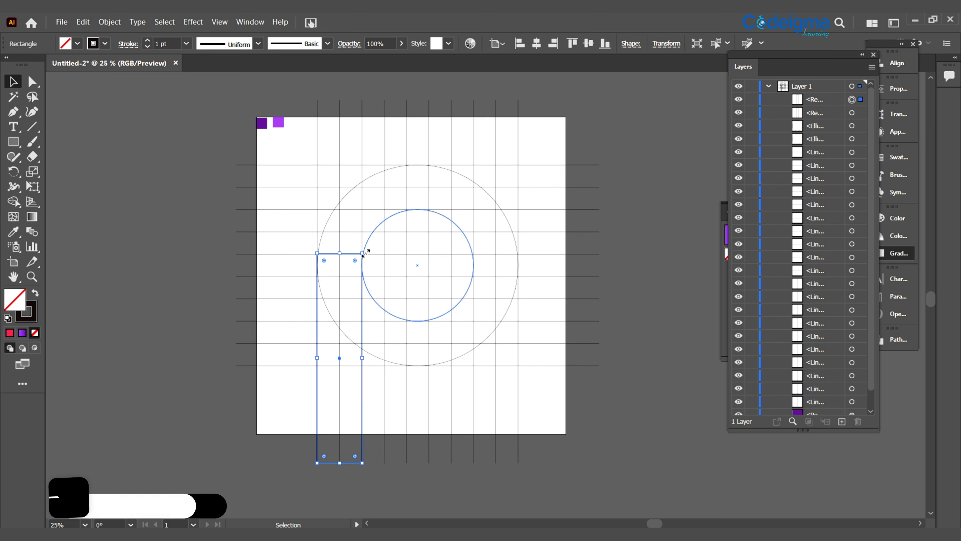
left_click_drag(367, 251, 456, 386)
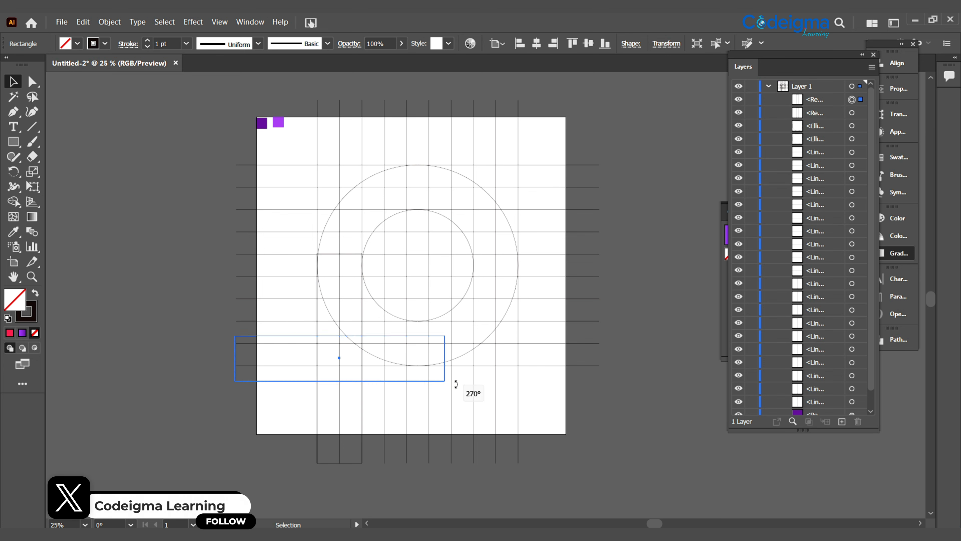
left_click_drag(412, 334, 398, 317)
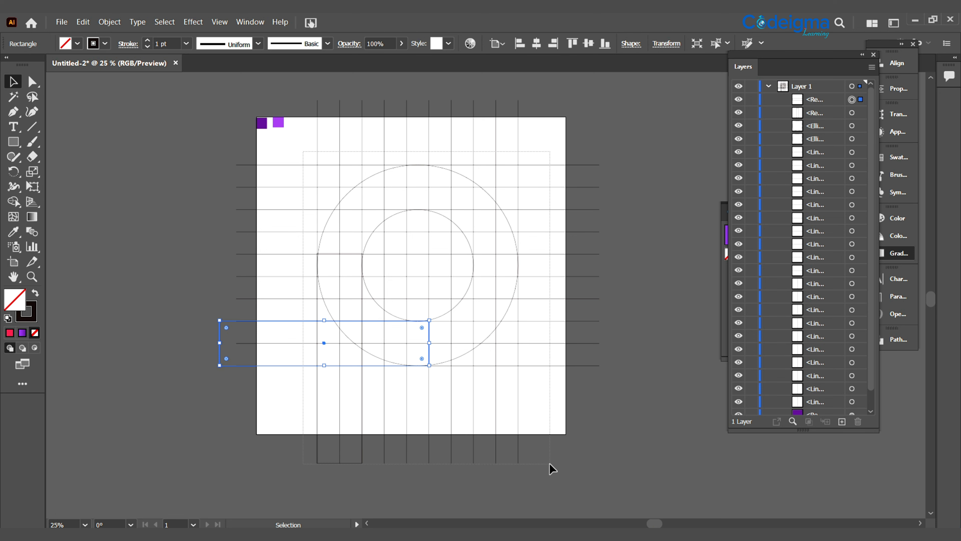
- Select the grid, circles and rectangles, and merge the vertical stem with the ring's left arc using Shape Builder
key("ctrl+a")
left_click(341, 463)
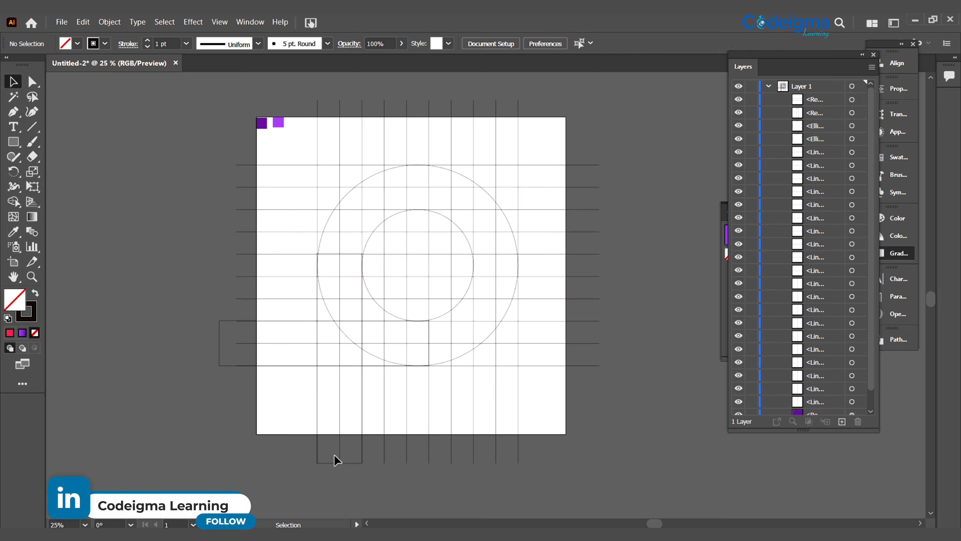
left_click(326, 461)
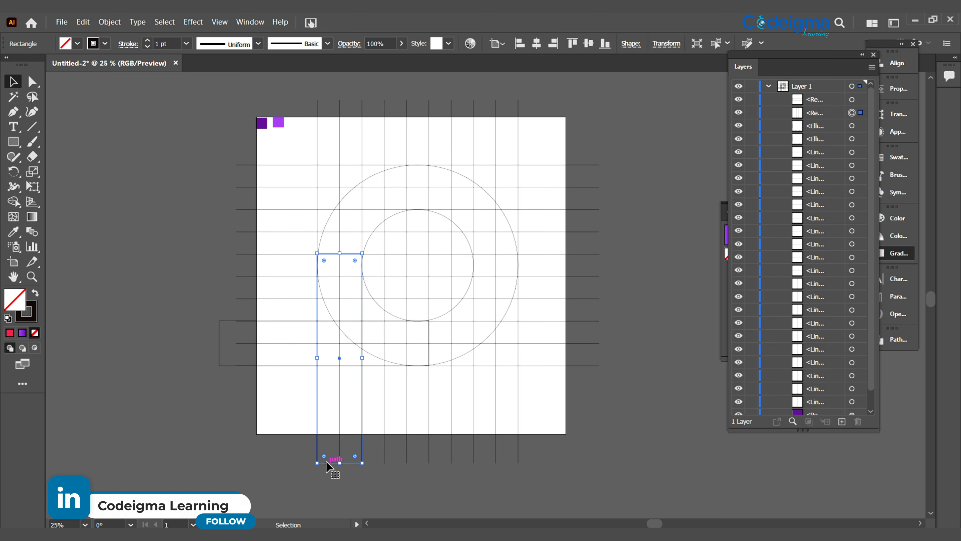
left_click_drag(309, 148, 571, 427)
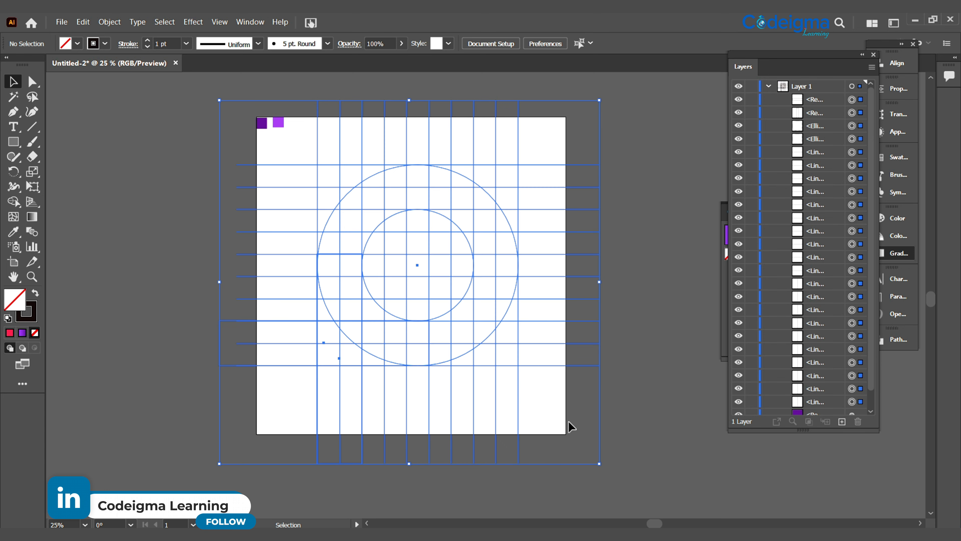
key("shift+m")
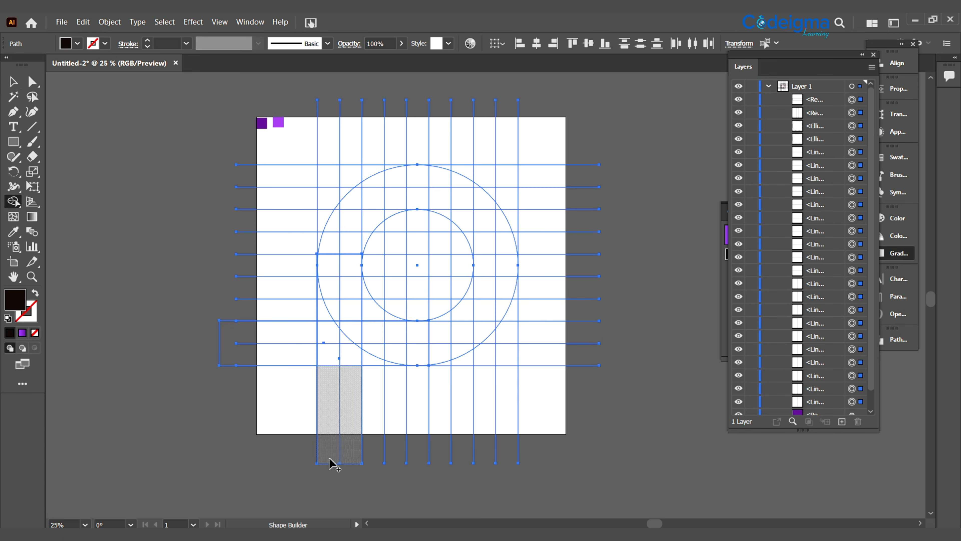
mouse_move(331, 456)
left_mouse_down()
mouse_move(345, 435)
mouse_move(342, 349)
mouse_move(326, 361)
mouse_move(356, 354)
left_mouse_up()
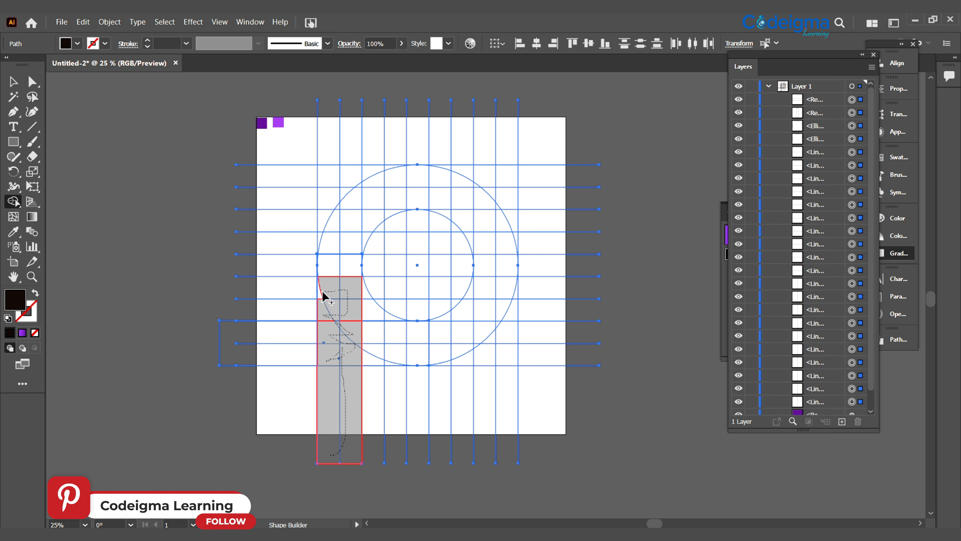
mouse_move(363, 246)
left_mouse_down()
mouse_move(331, 235)
mouse_move(345, 204)
mouse_move(338, 210)
mouse_move(364, 230)
left_mouse_up()
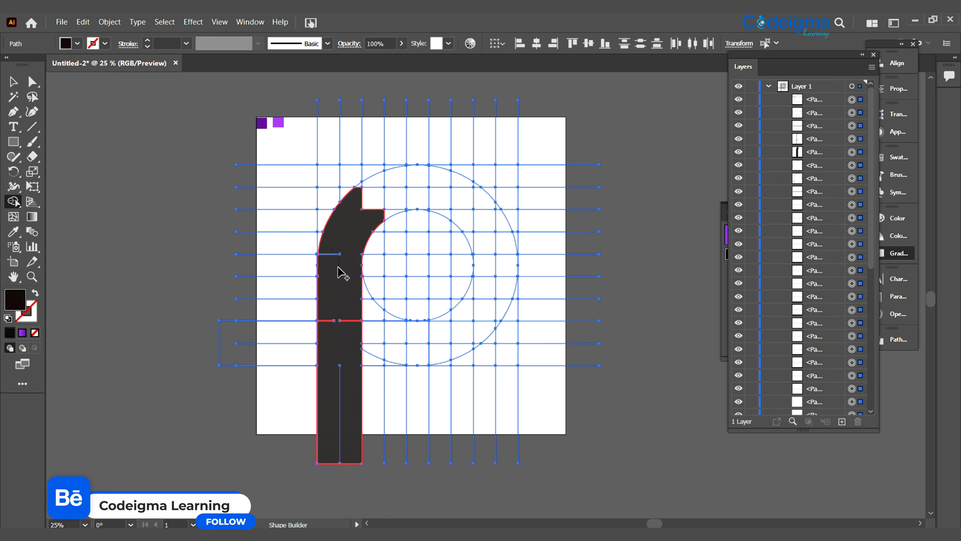
left_click(351, 317)
left_click(330, 312)
left_click(342, 397)
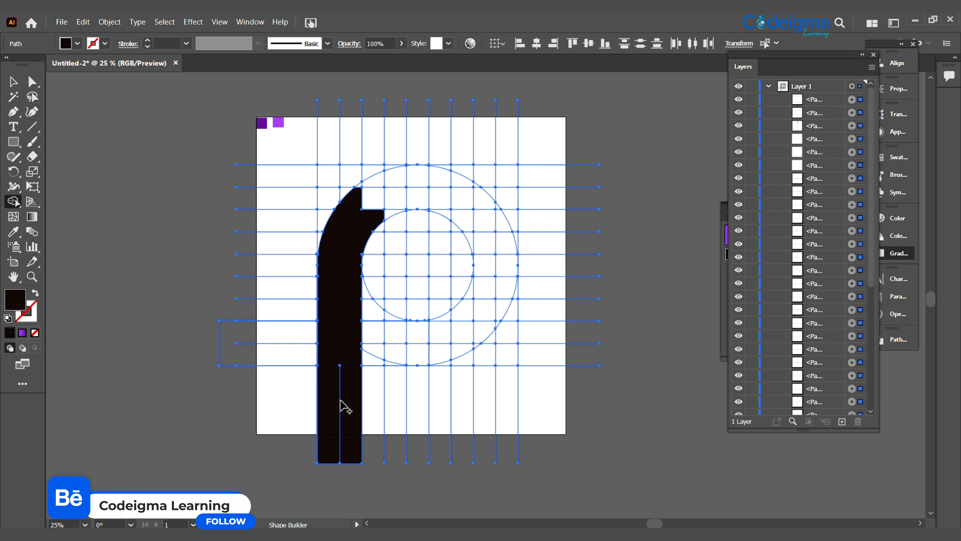
- Merge the remaining ring cells and the lower connecting bar with the stem to form a solid letter P
mouse_move(439, 203)
left_mouse_down()
mouse_move(386, 213)
mouse_move(361, 185)
mouse_move(446, 189)
mouse_move(448, 216)
left_mouse_up()
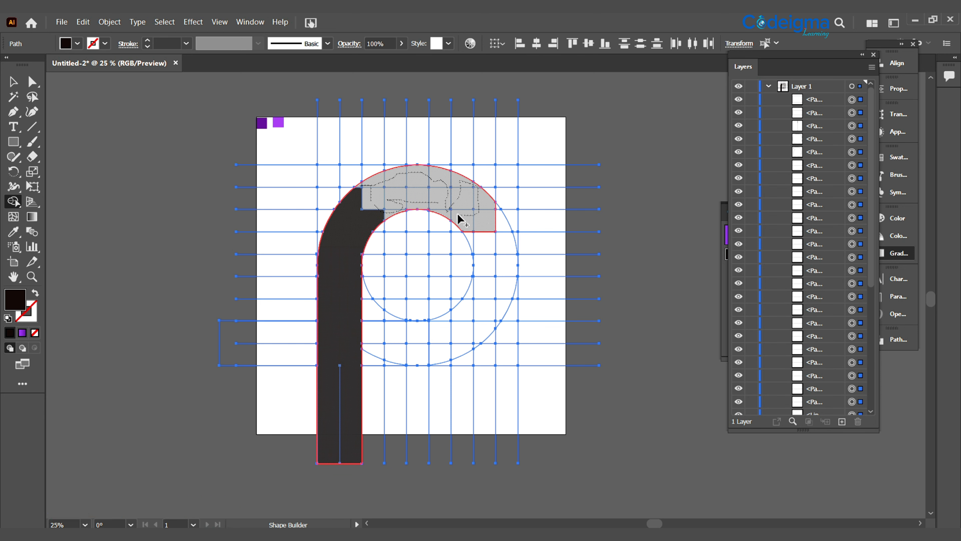
mouse_move(483, 246)
left_mouse_down()
mouse_move(497, 209)
mouse_move(503, 257)
left_mouse_up()
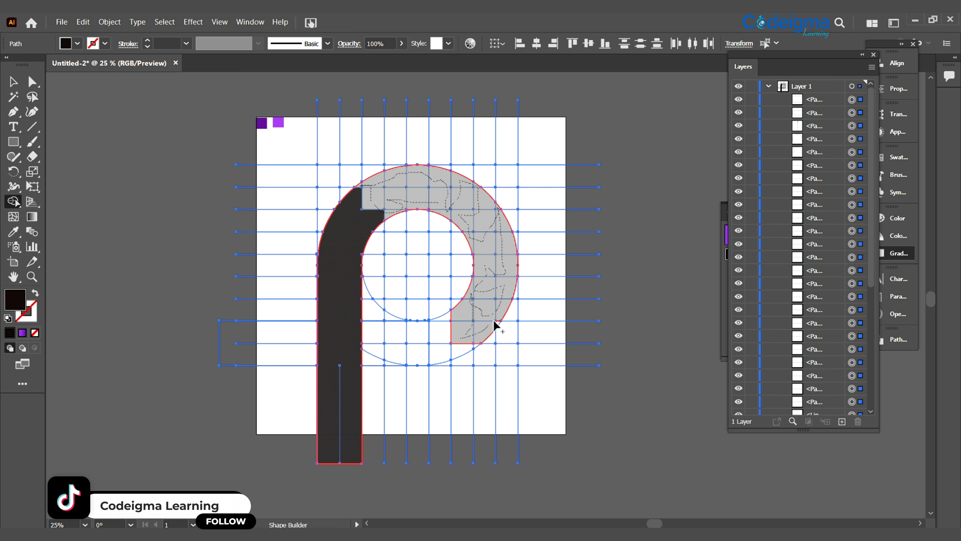
mouse_move(498, 323)
left_mouse_down()
mouse_move(449, 354)
mouse_move(438, 345)
mouse_move(448, 321)
mouse_move(418, 355)
mouse_move(418, 334)
mouse_move(385, 350)
mouse_move(372, 333)
mouse_move(468, 326)
left_mouse_up()
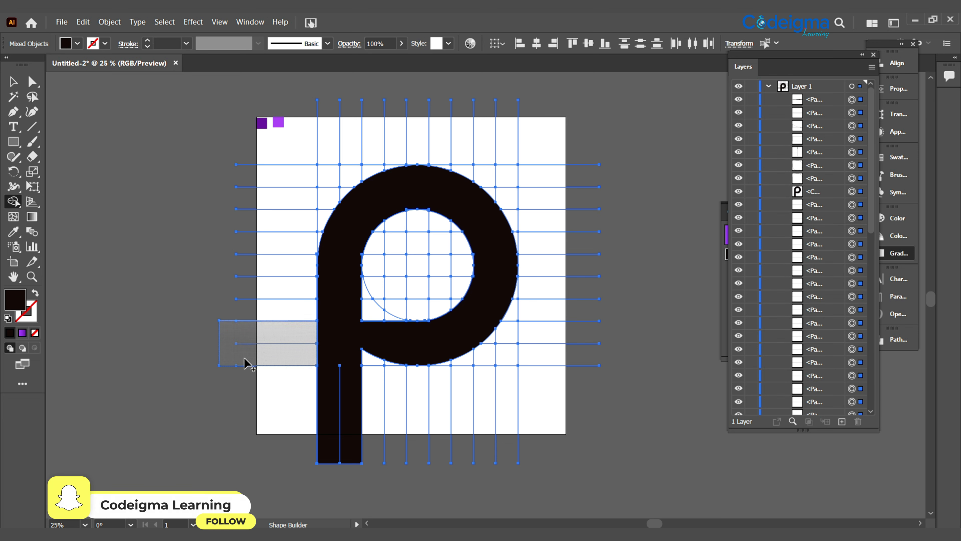
- Merge the horizontal bar's cells left of the stem, and add the small gap beneath the bowl to the P
left_click_drag(288, 341, 285, 337)
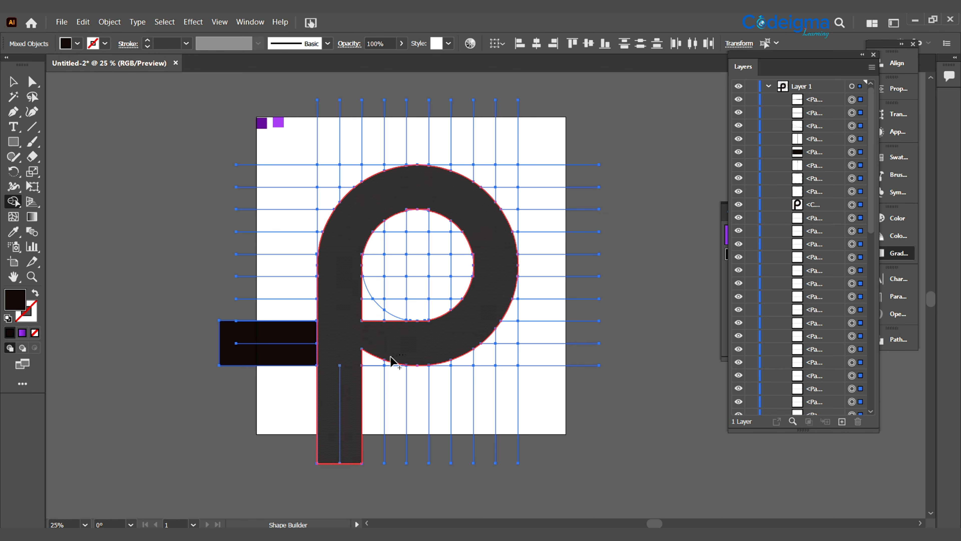
left_click_drag(399, 363, 401, 364)
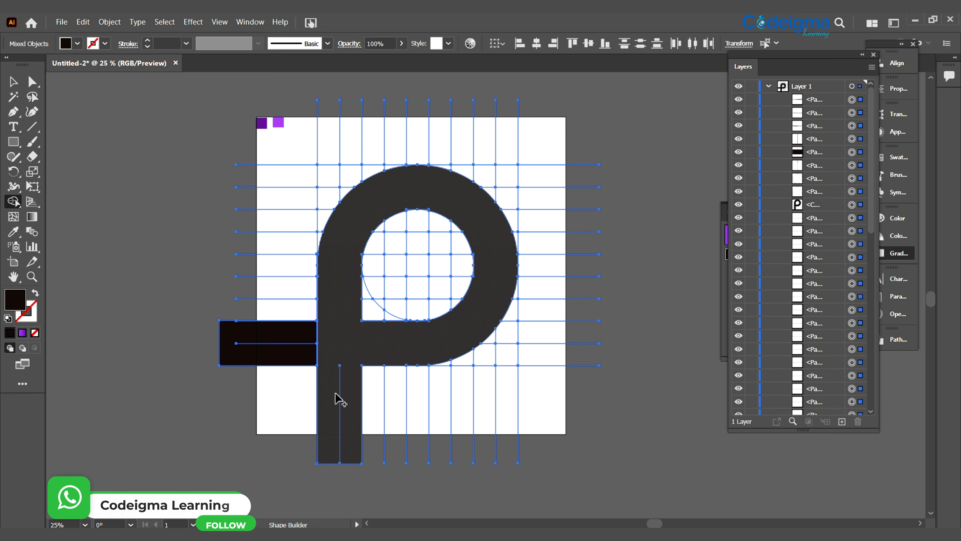
- Merge the leftover slivers along the inner edge of the bowl into the P shape
key("ctrl+equal")
key("ctrl+equal")
key("ctrl+equal")
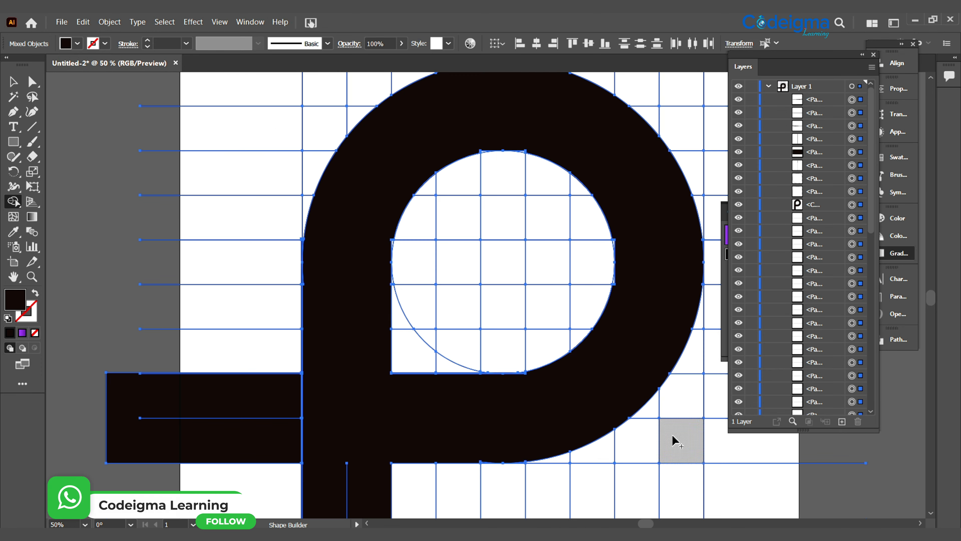
left_click_drag(359, 226, 362, 228)
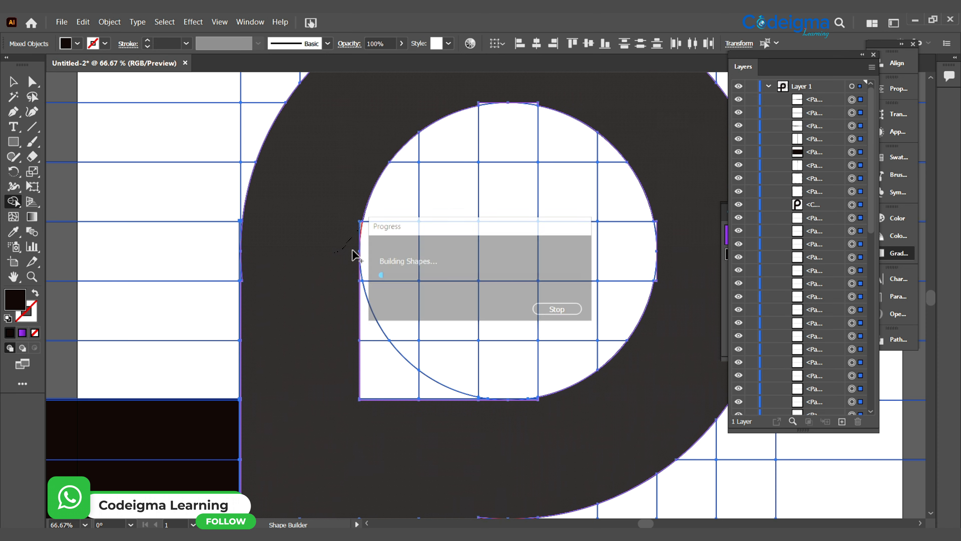
left_click_drag(435, 99, 483, 104)
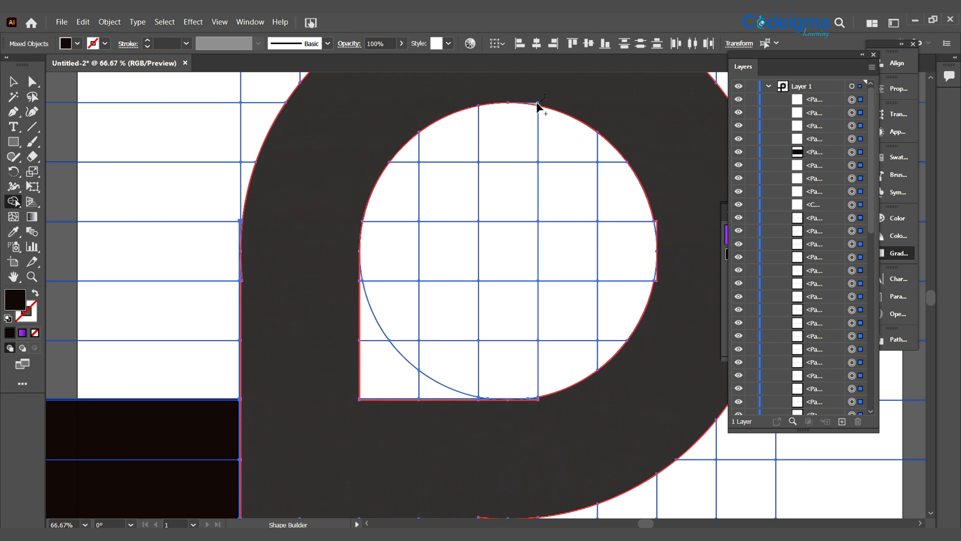
left_click_drag(661, 228, 654, 224)
left_click_drag(660, 301, 656, 276)
key("ctrl+minus")
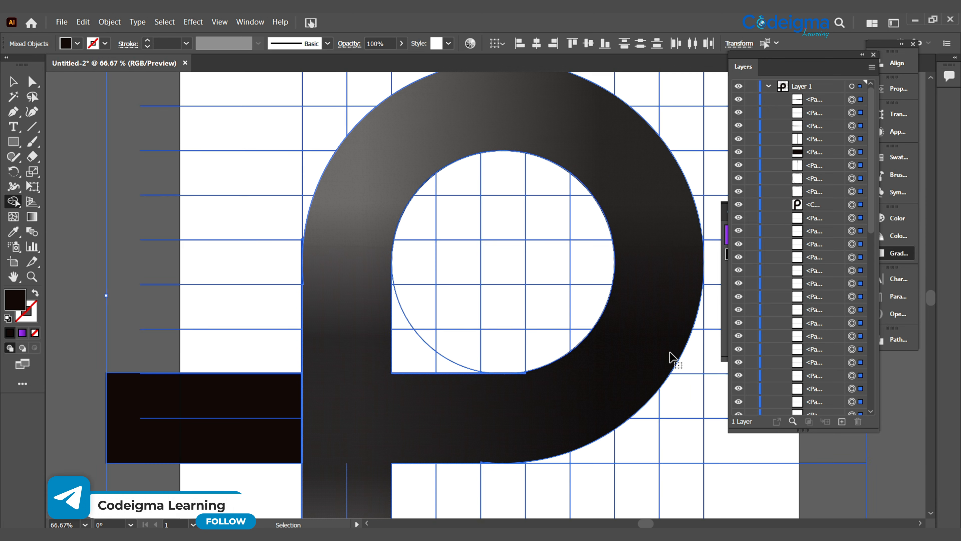
- Merge all the grid cells inside the P's bowl into one solid shape, including the sliver on its left edge
key("space")
left_click_drag(624, 318, 609, 296)
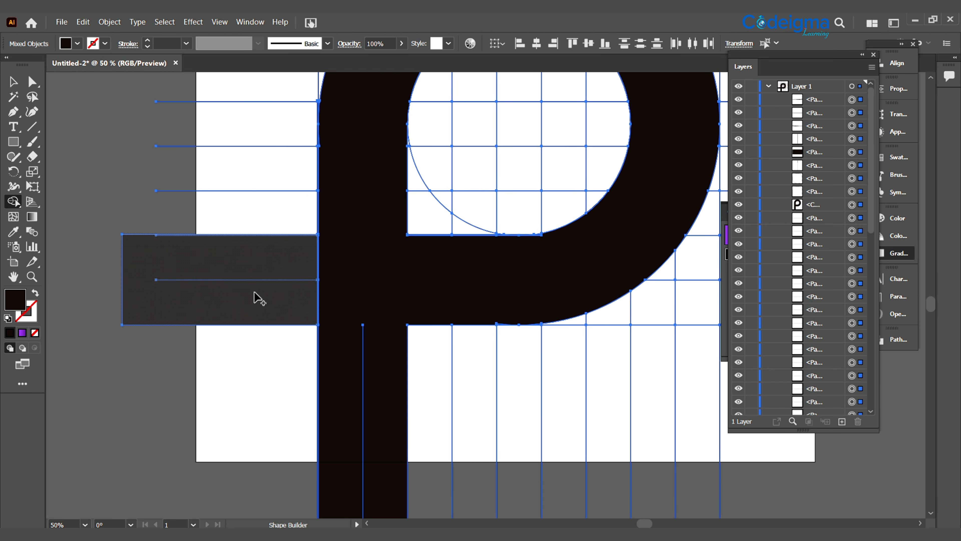
key("ctrl+minus")
key("space")
left_click_drag(345, 307, 281, 249)
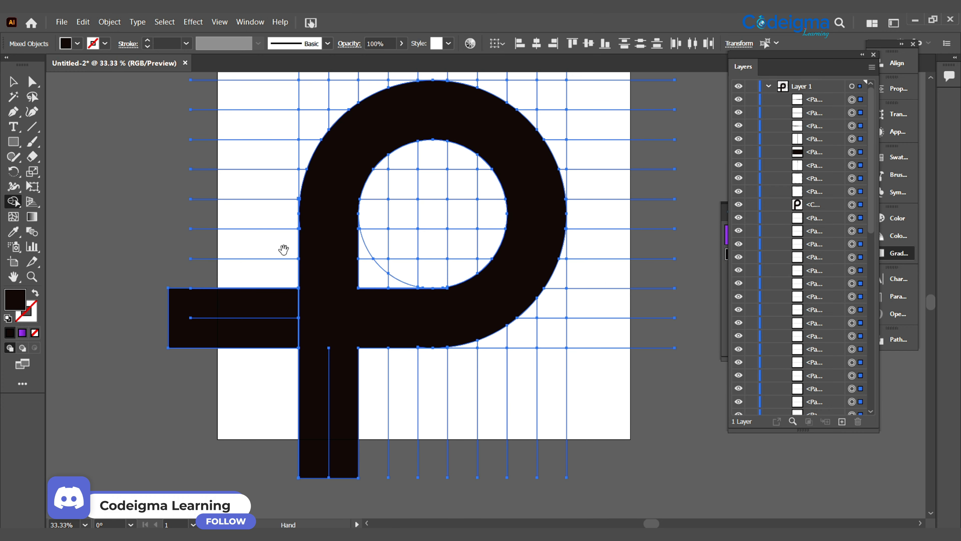
mouse_move(370, 277)
left_mouse_down()
mouse_move(388, 259)
mouse_move(405, 273)
mouse_move(395, 281)
mouse_move(453, 278)
left_mouse_up()
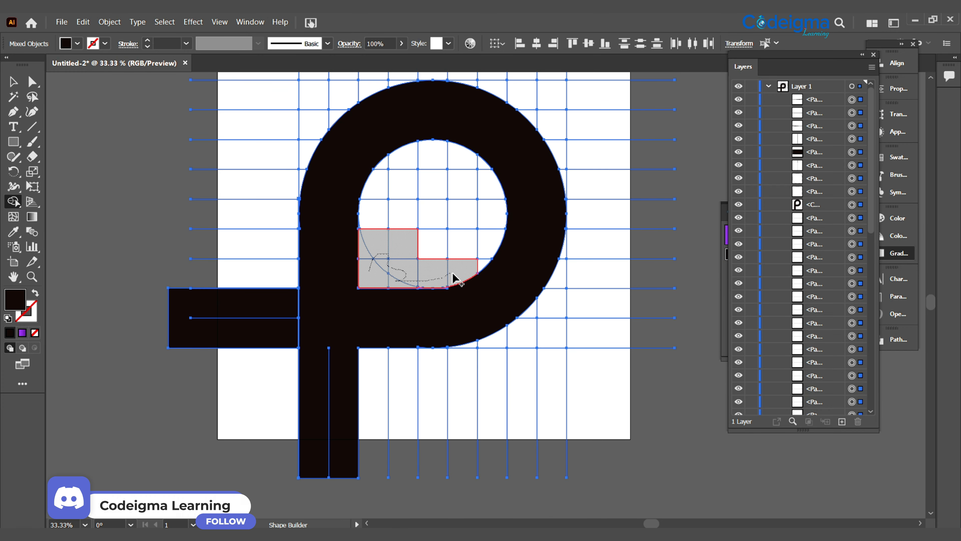
mouse_move(486, 246)
left_mouse_down()
mouse_move(430, 250)
mouse_move(420, 218)
mouse_move(370, 211)
mouse_move(385, 165)
mouse_move(435, 186)
mouse_move(473, 188)
left_mouse_up()
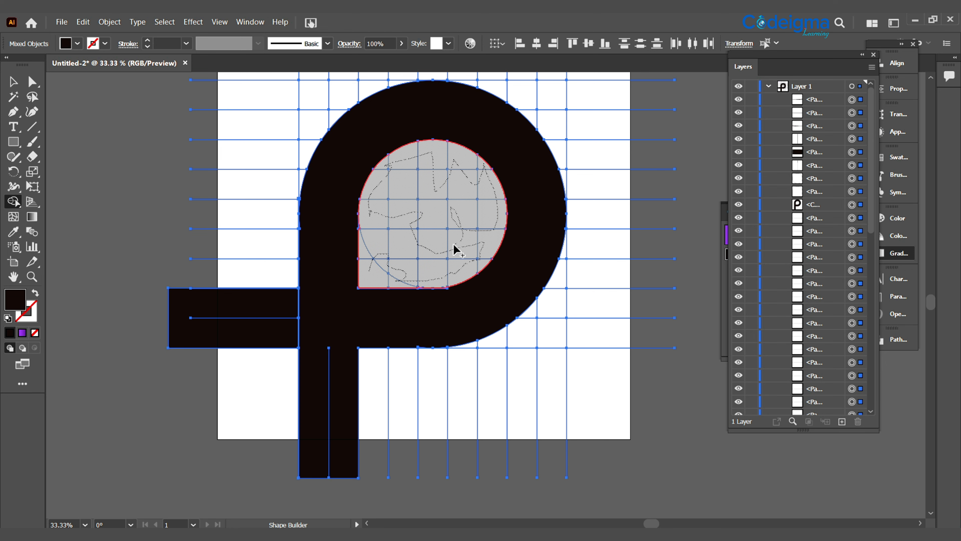
left_click_drag(455, 249, 440, 265)
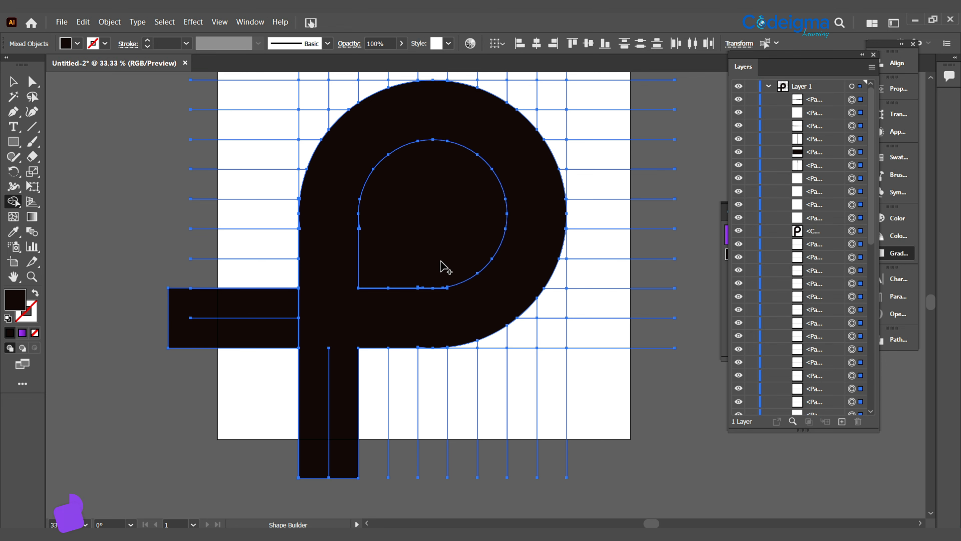
left_click(359, 228)
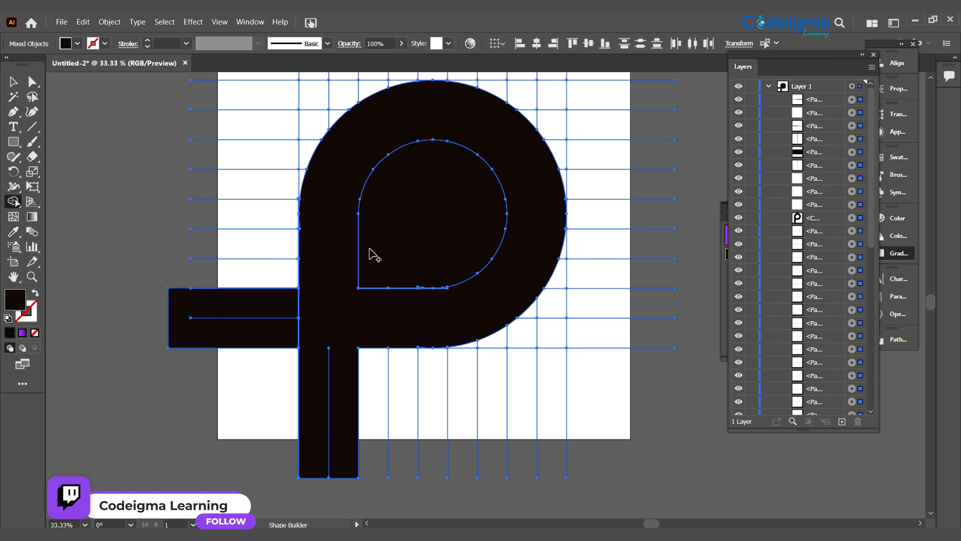
key("ctrl+1")
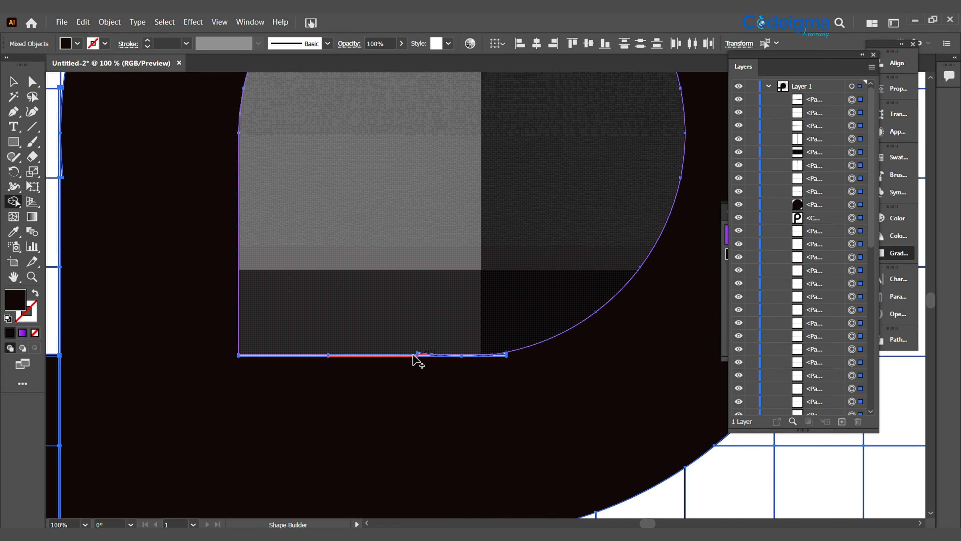
left_click(415, 356)
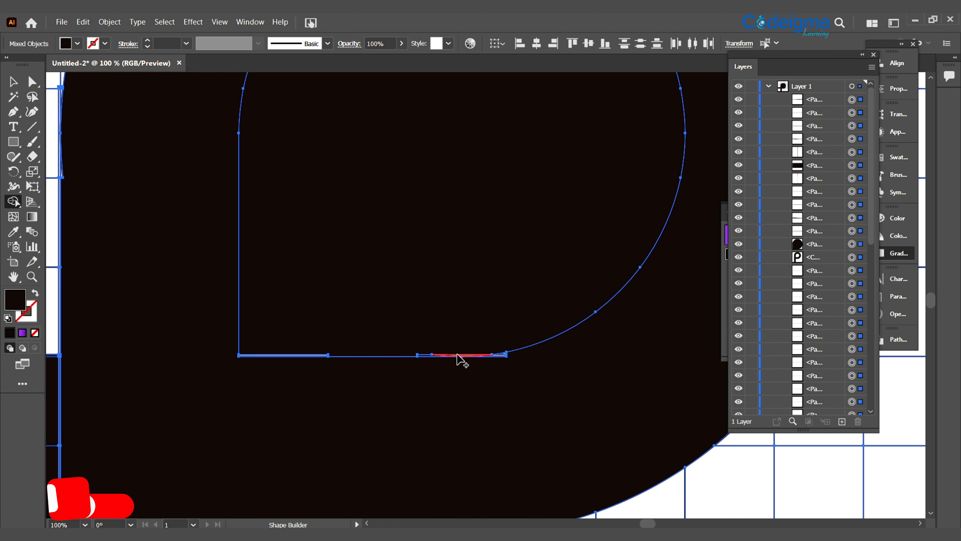
left_click(478, 358)
key("ctrl+z")
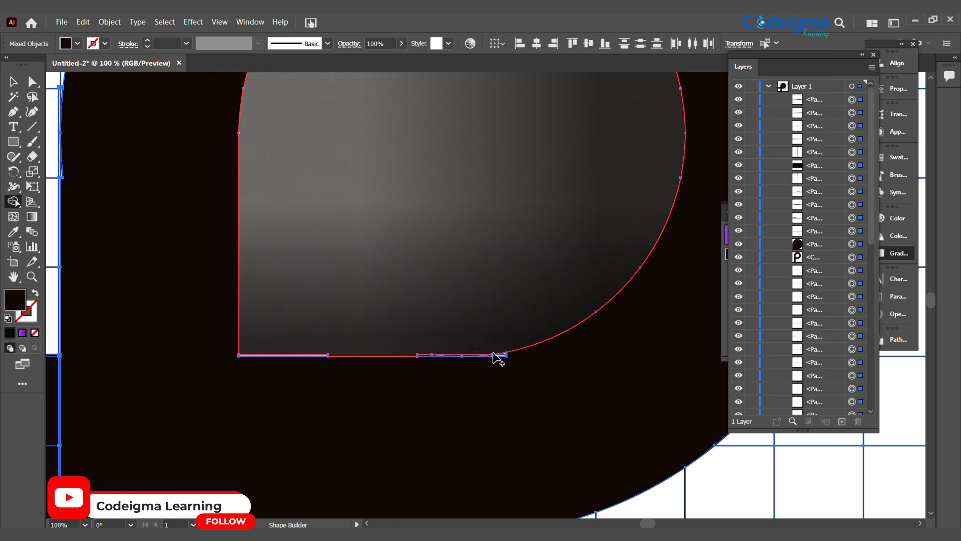
key("ctrl+z")
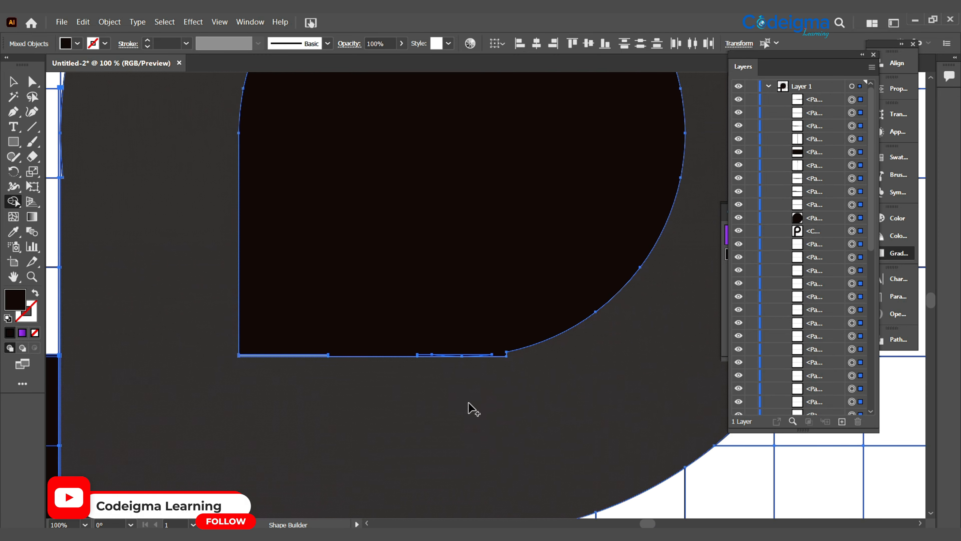
key("ctrl+z")
- Merge the leftover slivers along the bowl's lower inner edge into the solid shape inside the bowl
left_click_drag(502, 356, 503, 353)
left_click_drag(345, 319, 310, 357)
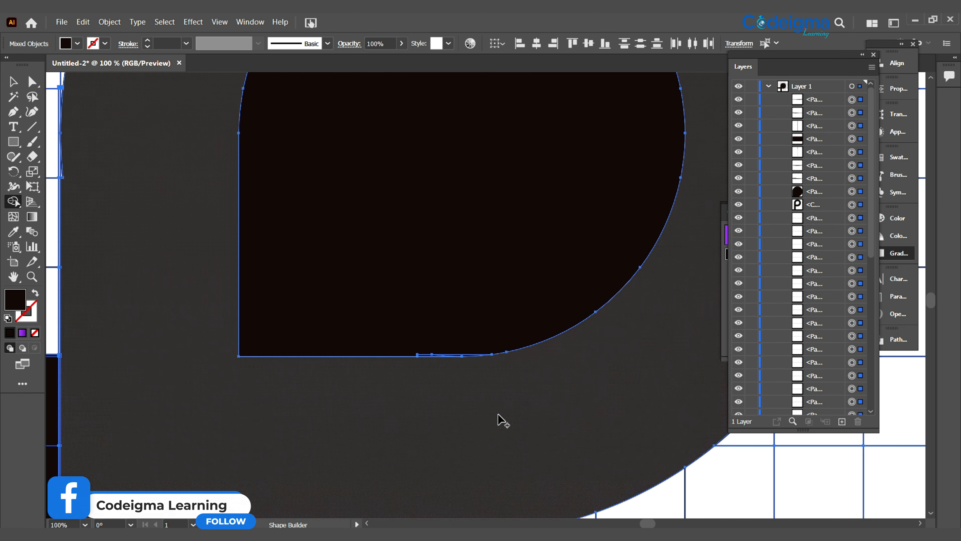
left_click_drag(398, 335, 426, 359)
left_click(380, 333)
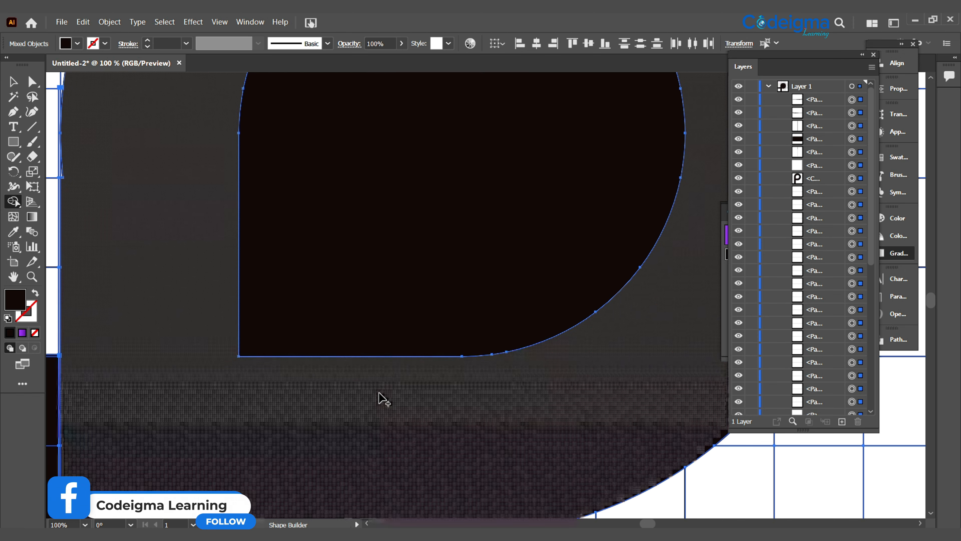
- Select the horizontal bar, the letter P and the solid shape inside its bowl together
scroll(383, 397, "down", 5)
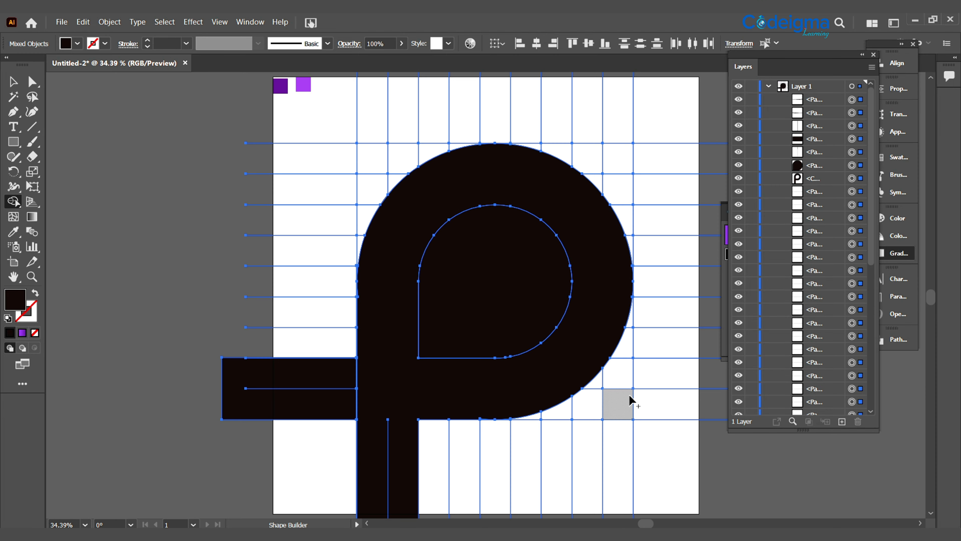
left_click_drag(629, 394, 590, 288)
left_click(14, 81)
left_click(139, 369)
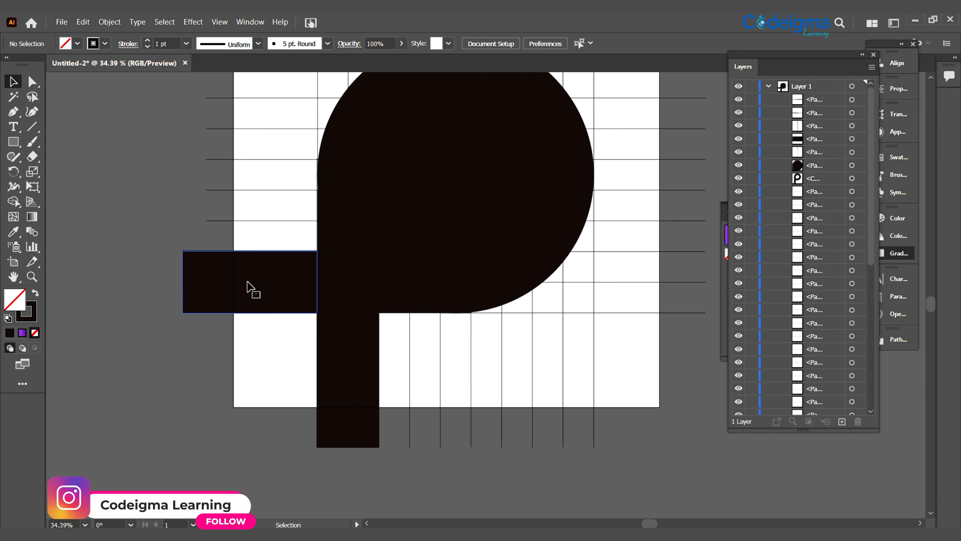
left_click(247, 282)
left_click(347, 377, "shift")
left_click(347, 377, "shift")
left_click(460, 213, "shift")
left_click_drag(469, 209, 290, 279)
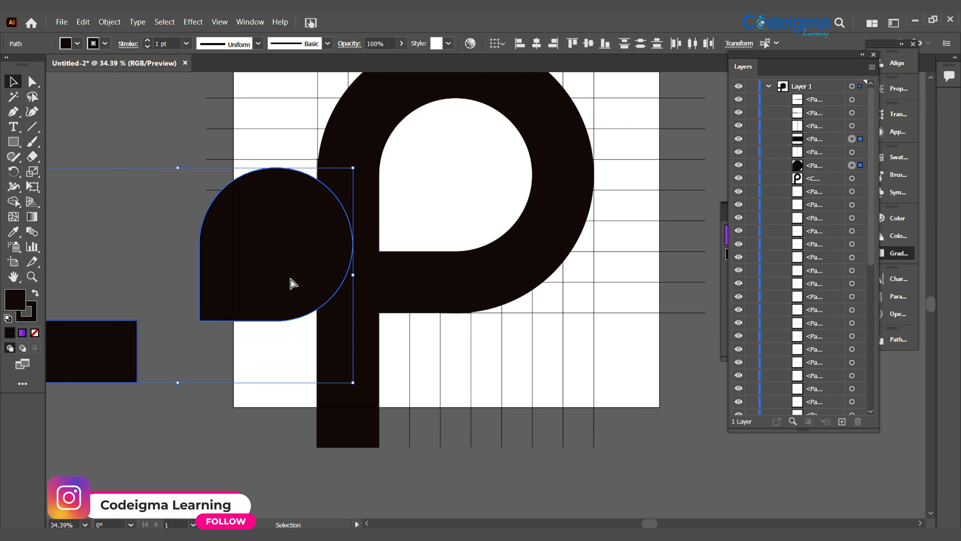
key("ctrl+z")
left_click(354, 357, "shift")
- Move the three logo pieces off the artboard and delete the remaining grid lines and cells
left_click_drag(354, 358, 32, 404)
key("ctrl+z")
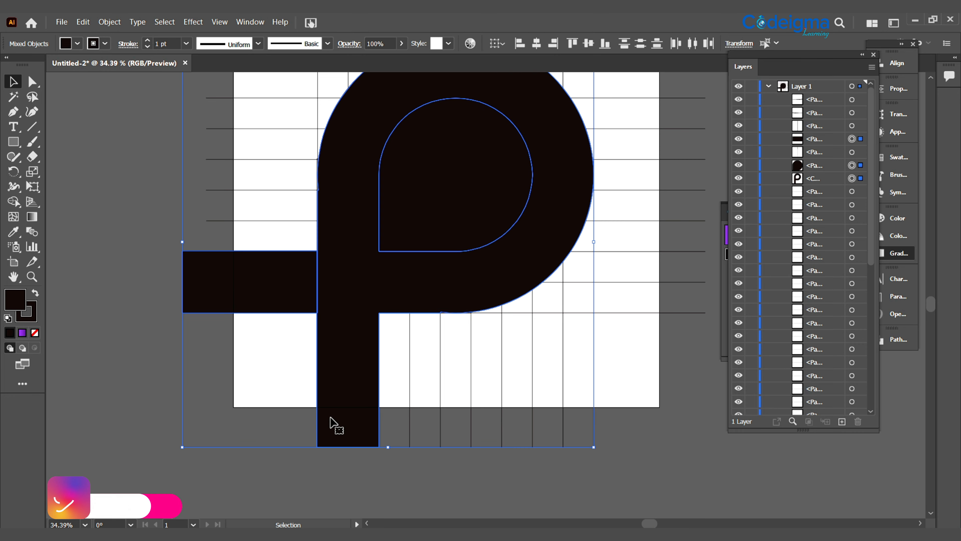
key("ctrl+minus")
key("ctrl+minus")
left_click_drag(443, 384, 133, 430)
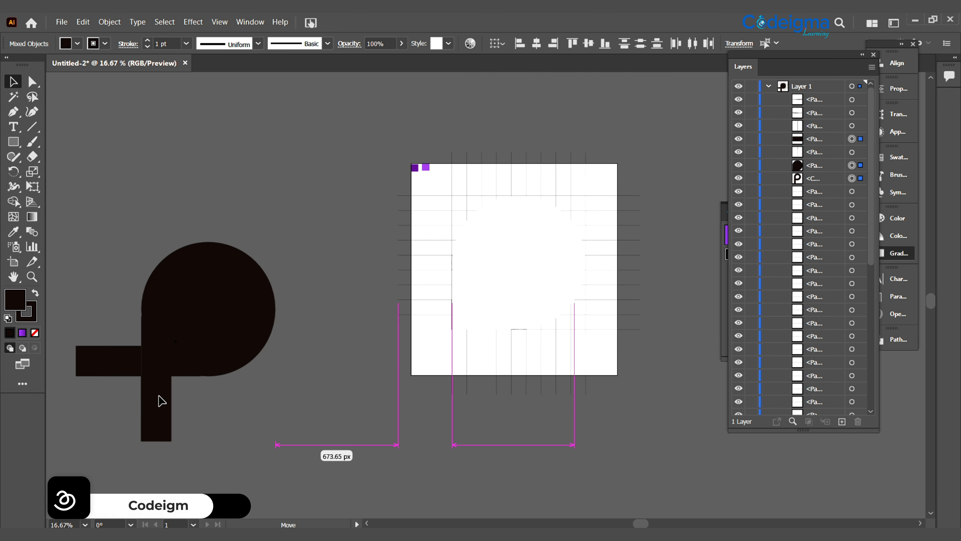
left_click_drag(612, 381, 613, 383)
key("Delete")
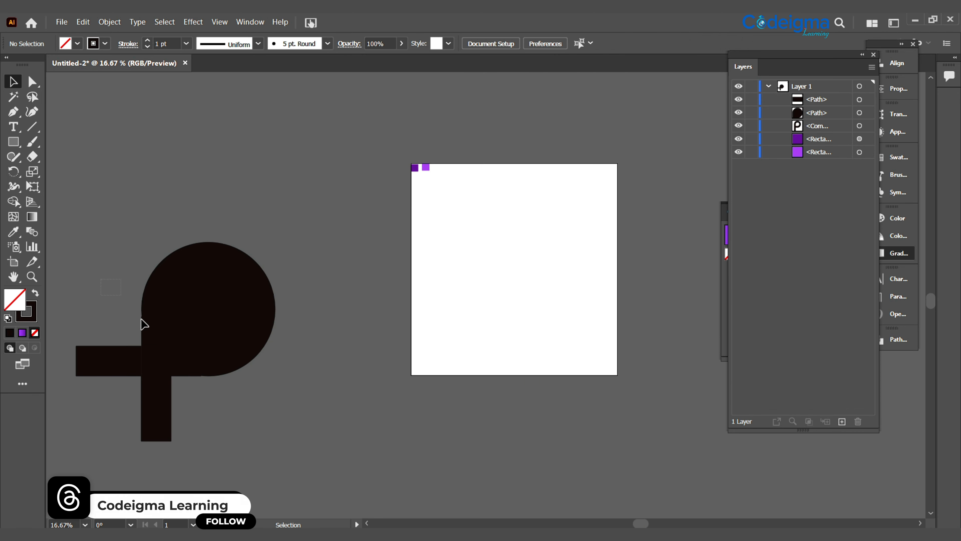
- Move the logo pieces back onto the artboard and scale them down proportionally to fit inside it
left_click_drag(143, 323, 524, 272)
left_click_drag(408, 352, 408, 352)
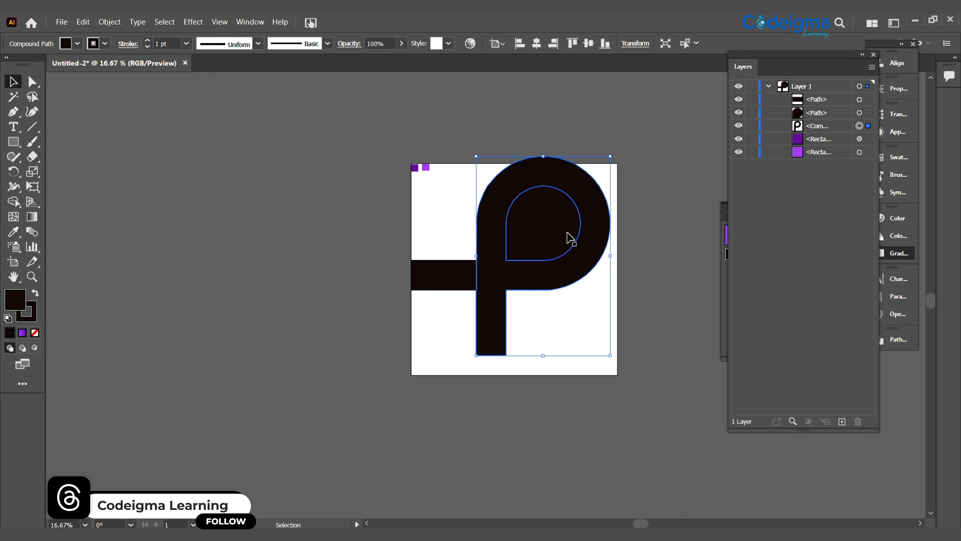
key("ctrl+z")
key("v")
left_click_drag(232, 343, 520, 283)
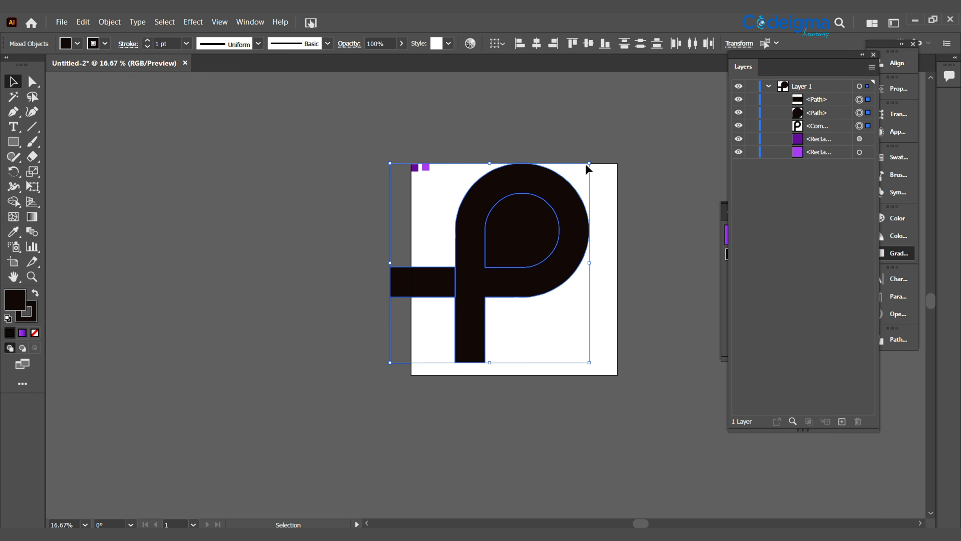
left_click_drag(589, 163, 540, 212)
left_click_drag(485, 296, 529, 262)
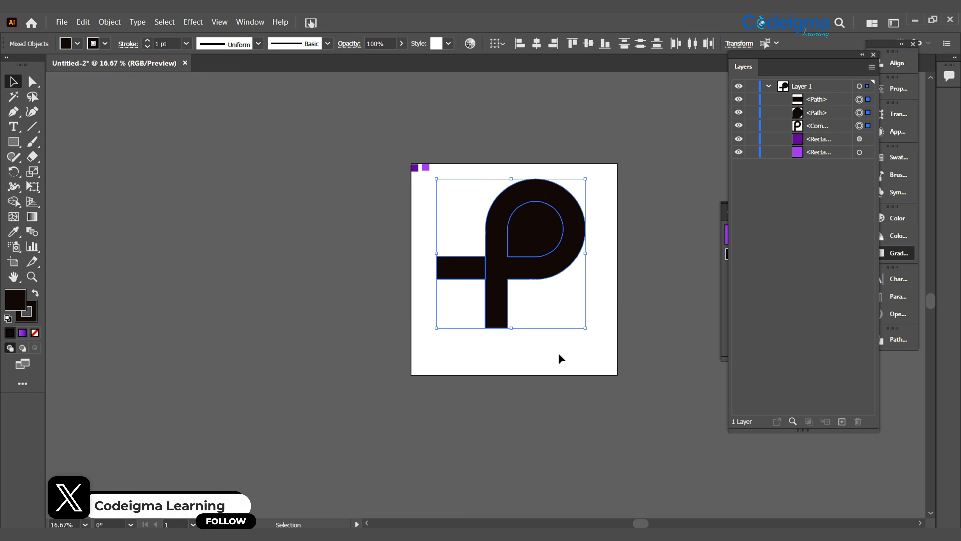
- Hide the solid path that fills the inside of the P's bowl
key("ctrl+0")
left_click_drag(574, 356, 515, 380)
left_click(619, 369)
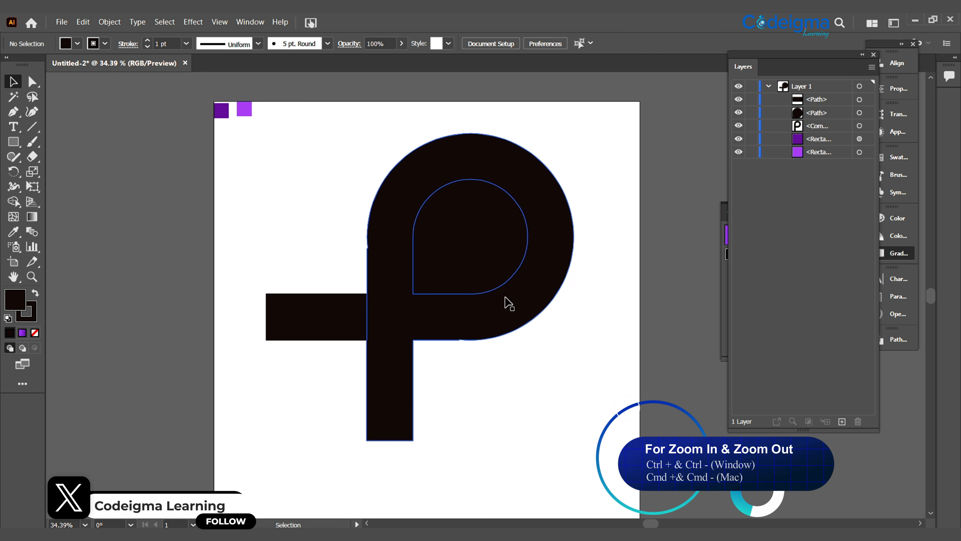
left_click(738, 113)
- Remove the stroke from both the P and the horizontal bar
left_click(401, 269)
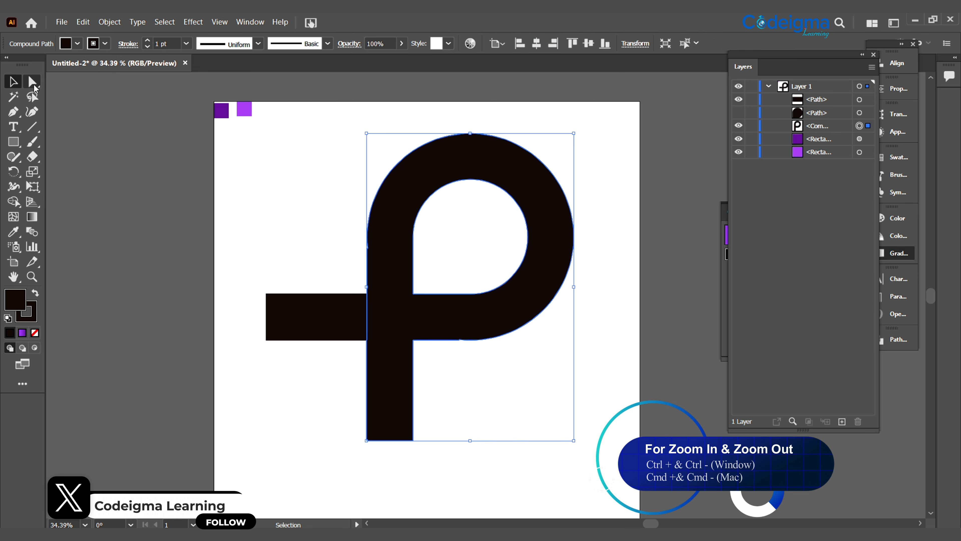
left_click(314, 316, "shift")
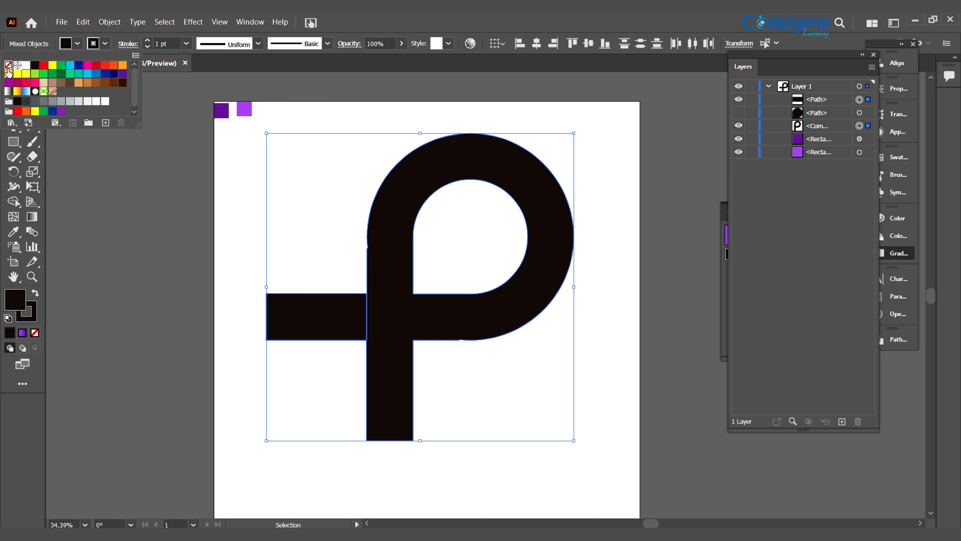
left_click(178, 288)
- Delete the extra anchor points on the P's outer left edge where the stem meets the bowl's curve
left_click(371, 296)
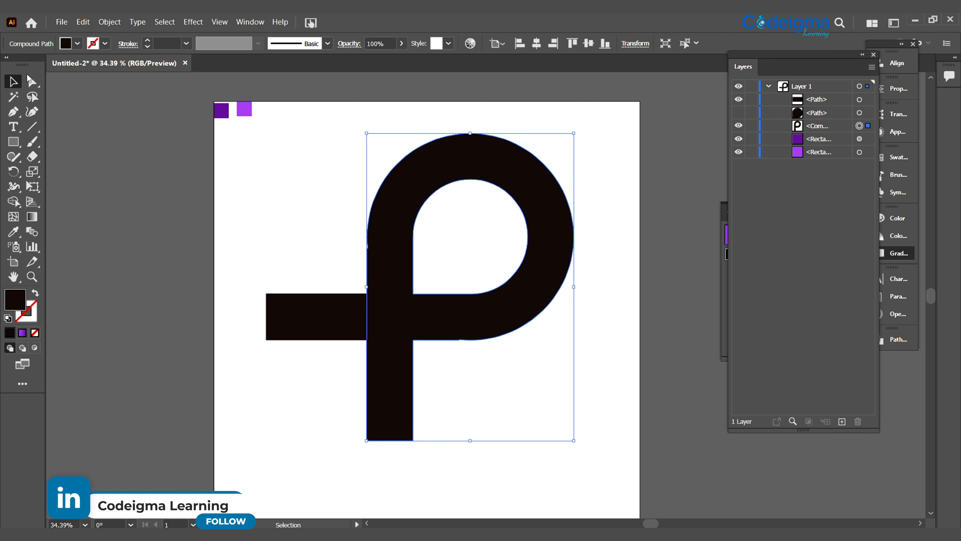
key("a")
key("ctrl+1")
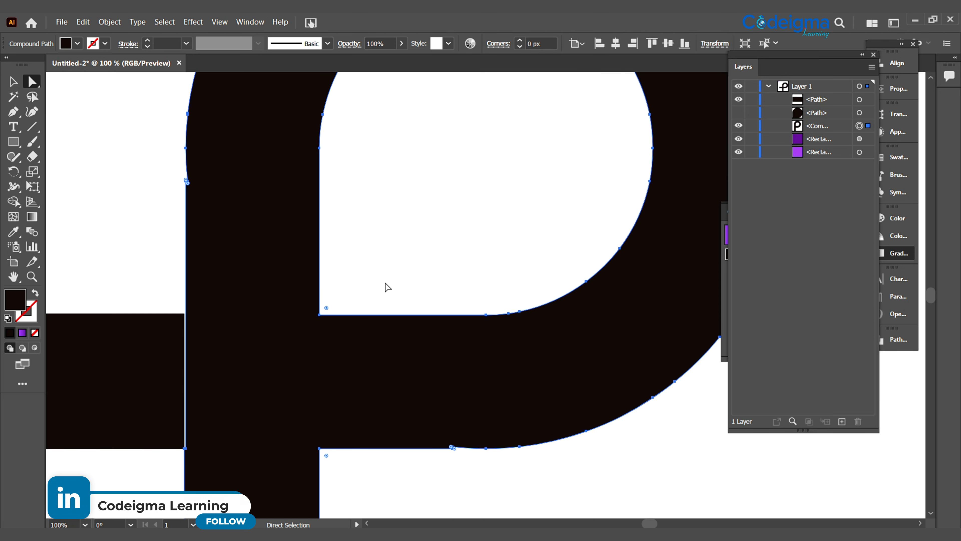
left_click_drag(14, 112, 70, 141)
left_click(271, 200)
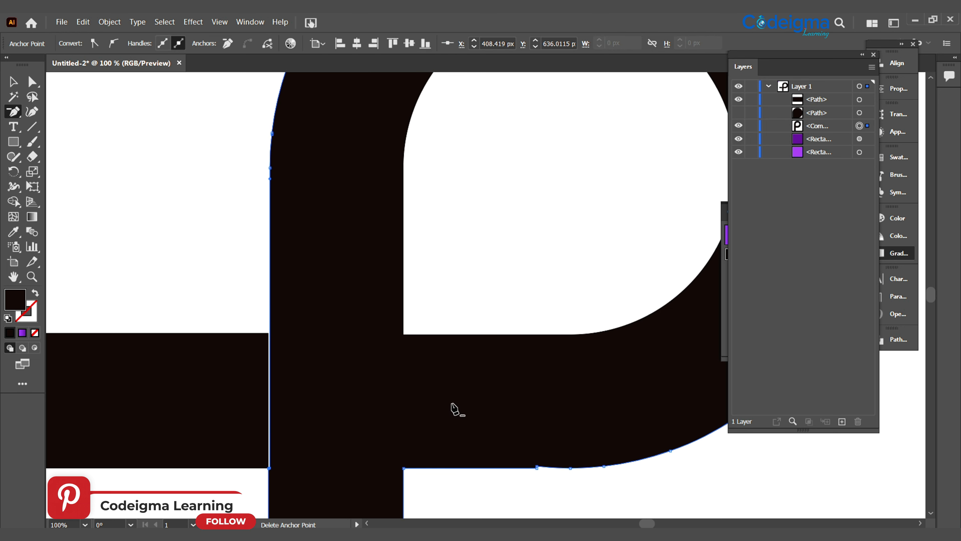
- Delete the extra anchor points on the bowl's lower outer edge where the straight part meets the curve
left_click_drag(529, 411, 395, 230)
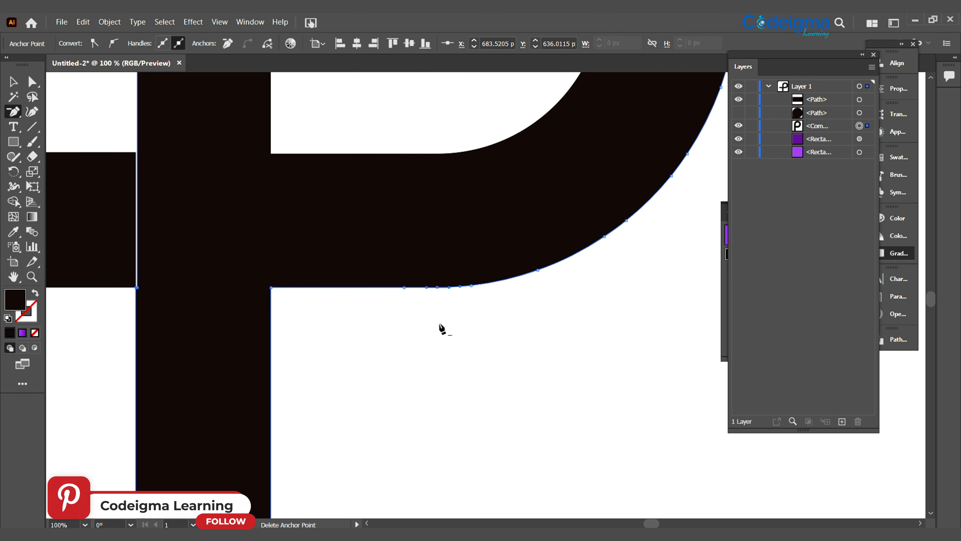
left_click_drag(614, 266, 534, 425)
left_click_drag(526, 141, 667, 430)
left_click_drag(457, 511, 584, 139)
left_click_drag(625, 452, 618, 251)
left_click_drag(363, 252, 507, 380)
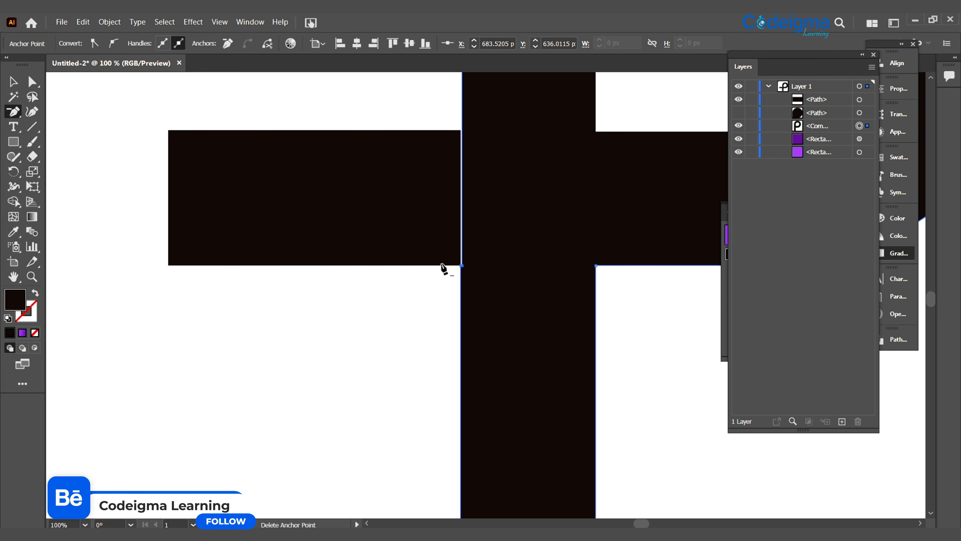
- Clean up the surplus anchor point at the bar's lower corner so the stem's left edge meets the bar
left_click(461, 265)
key("ctrl+z")
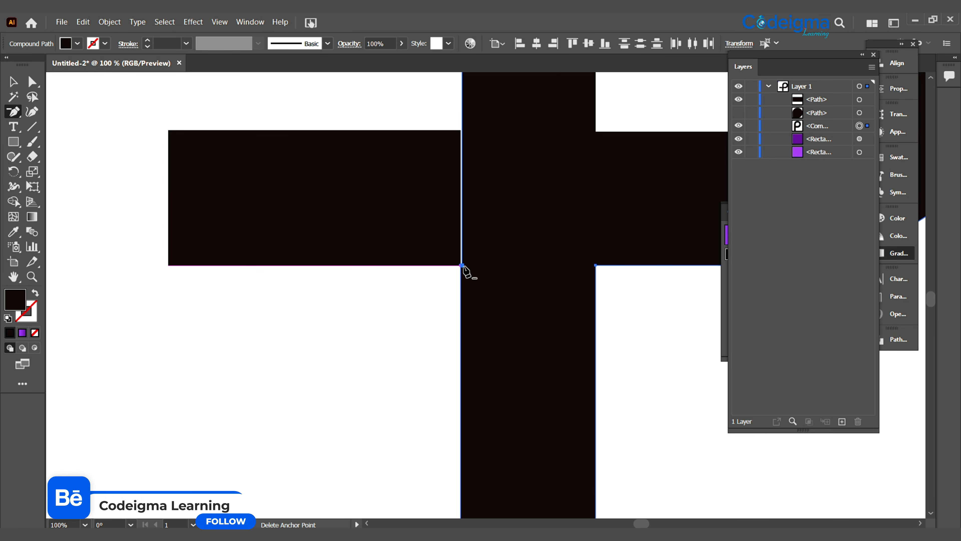
left_click_drag(448, 318, 349, 302)
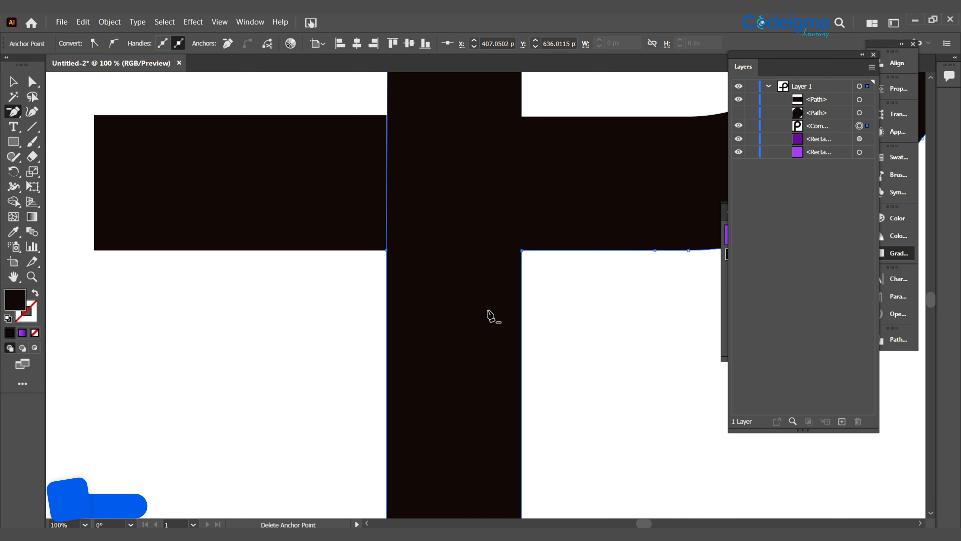
key("ctrl+0")
left_click_drag(488, 309, 295, 285)
key("v")
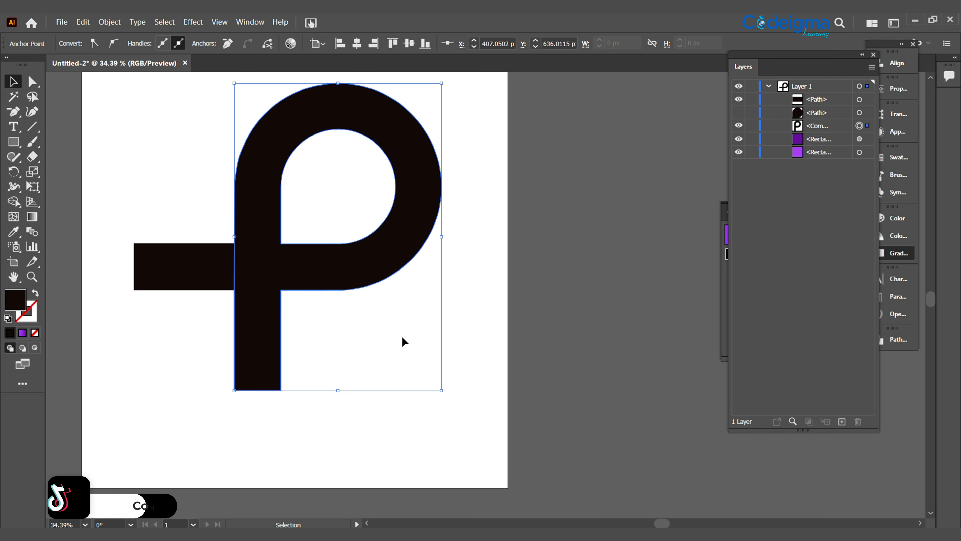
left_click(402, 336)
- Fill the P with the purple linear gradient, running diagonally from light at the bowl's upper right to dark at the stem
left_click_drag(355, 262, 411, 296)
left_click(411, 297)
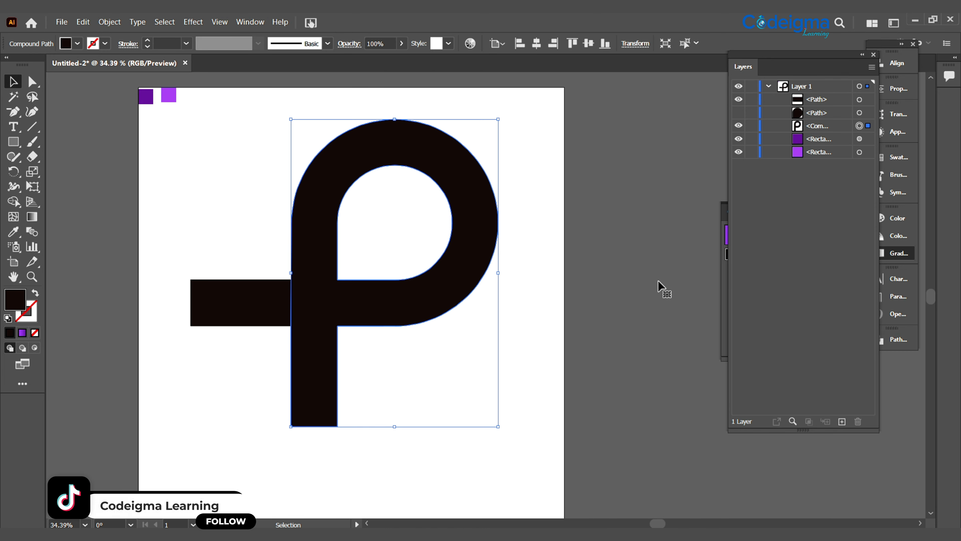
left_click(910, 254)
left_click(782, 311)
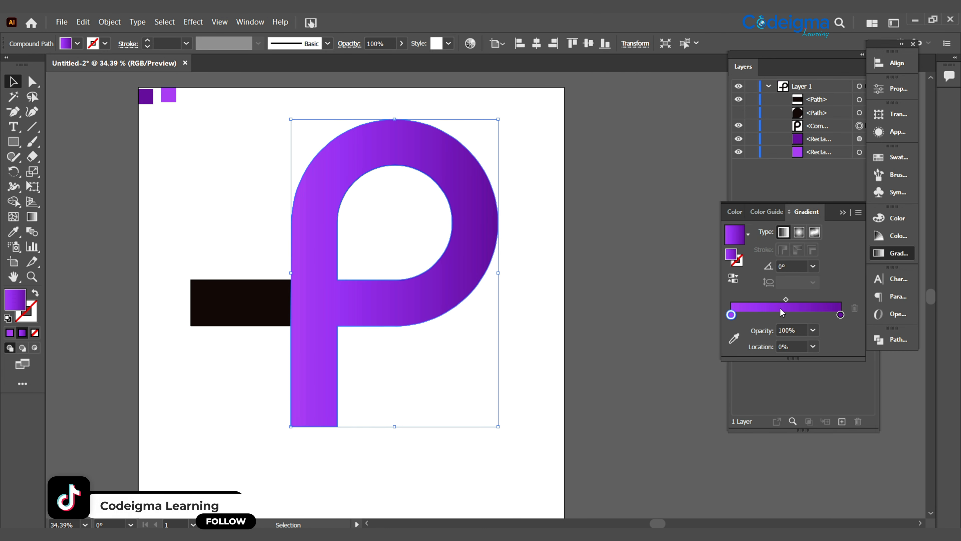
left_click(30, 220)
left_click_drag(278, 370, 354, 283)
left_click_drag(262, 348, 412, 224)
left_click_drag(448, 169, 324, 324)
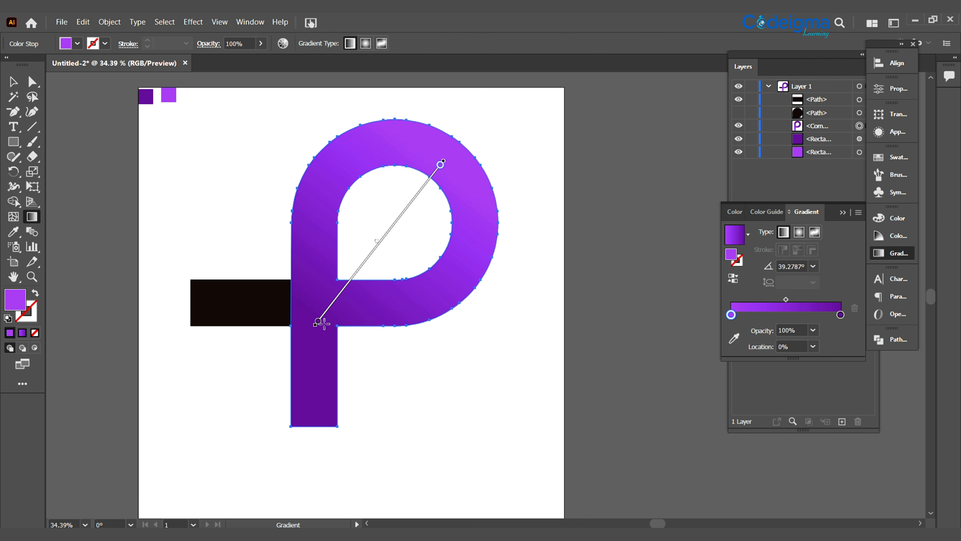
- Copy the P's purple gradient onto the horizontal bar with the Eyedropper and nudge the bar against the stem to close the seam
key("v")
left_click(217, 307)
key("i")
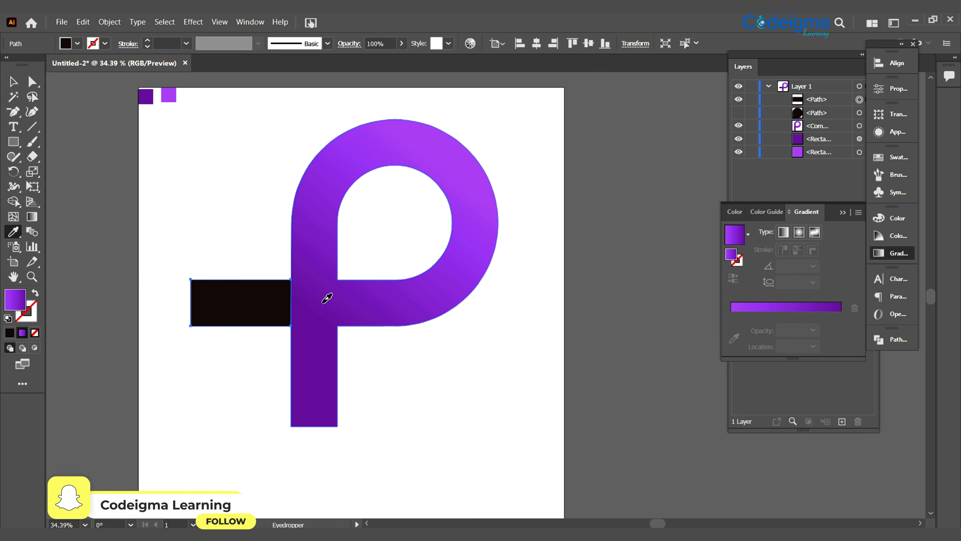
left_click(324, 301)
left_click(14, 83)
left_click(227, 427)
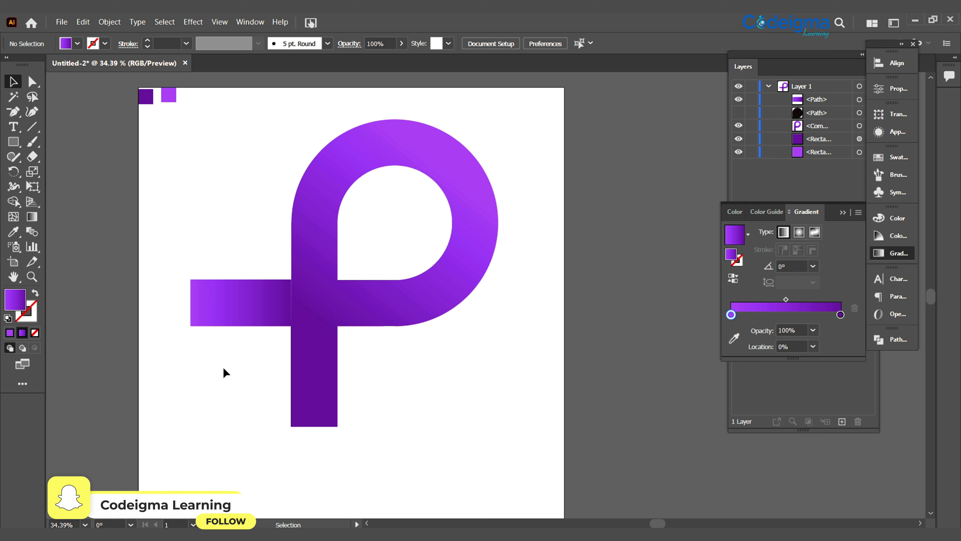
left_click(219, 313)
left_click(241, 368)
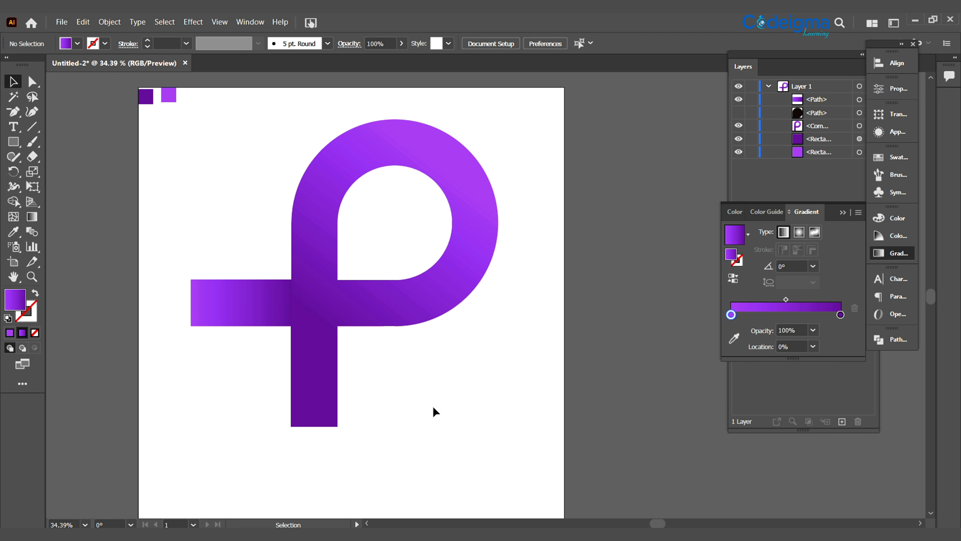
- Redraw the bar's gradient lengthwise, from light purple at its outer end to dark purple at the stem
key("g")
left_click(196, 313)
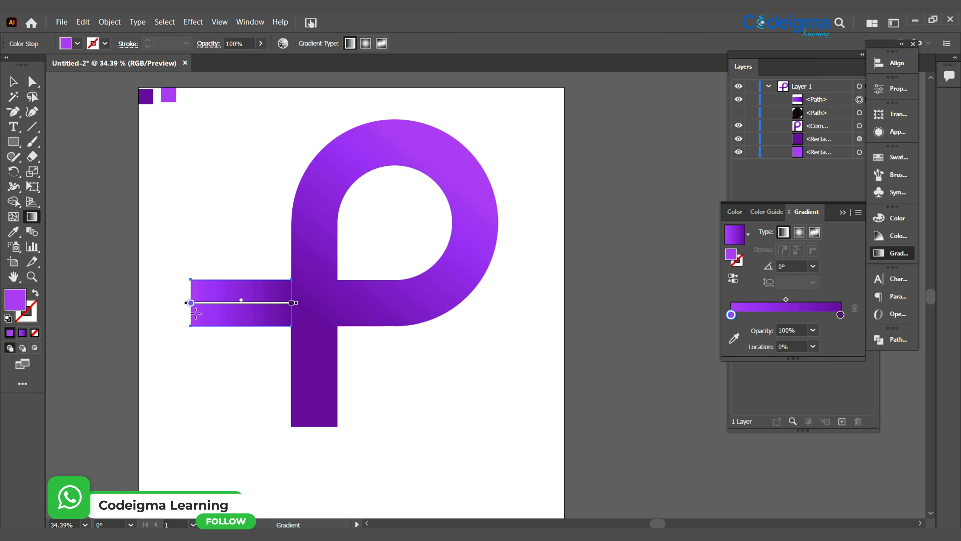
left_click(15, 87)
left_click(346, 364)
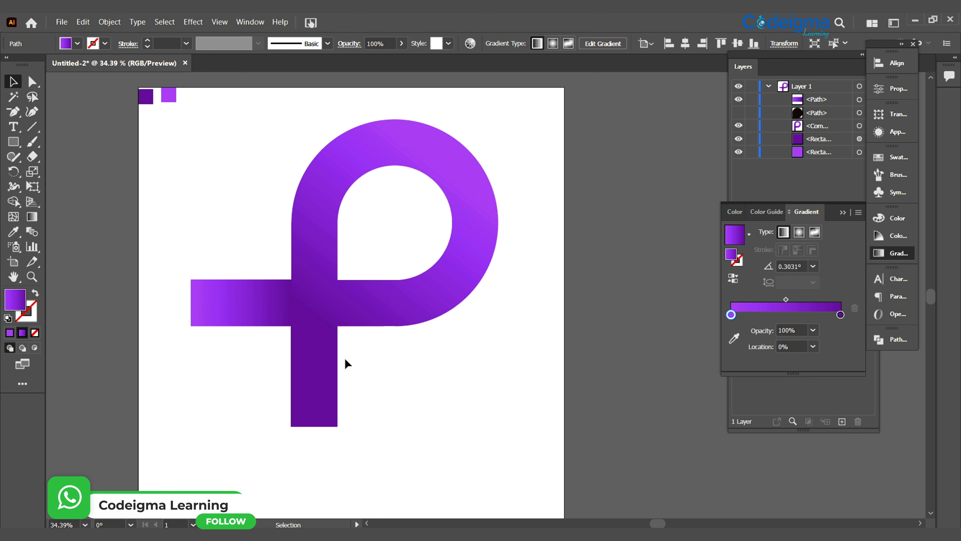
- Redraw the P's gradient at a steeper angle of about -115°, from light in the upper bowl to dark at the stem junction
left_click(325, 352)
key("g")
mouse_move(397, 153)
left_mouse_down()
mouse_move(324, 361)
mouse_move(324, 324)
left_mouse_up()
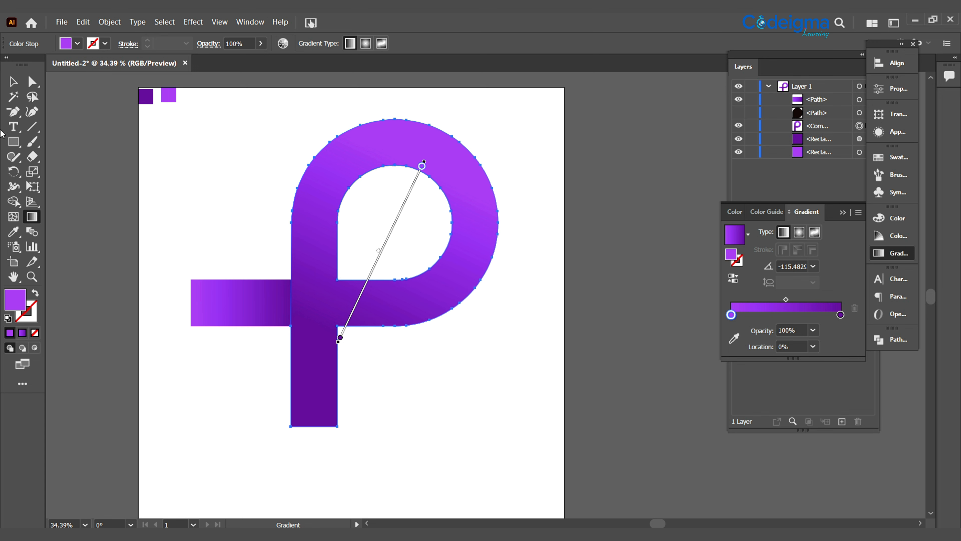
- Show the hidden black teardrop inside the P's bowl and copy the purple linear gradient onto it with the Eyedropper
left_click(13, 81)
left_click(542, 458)
left_click(739, 112)
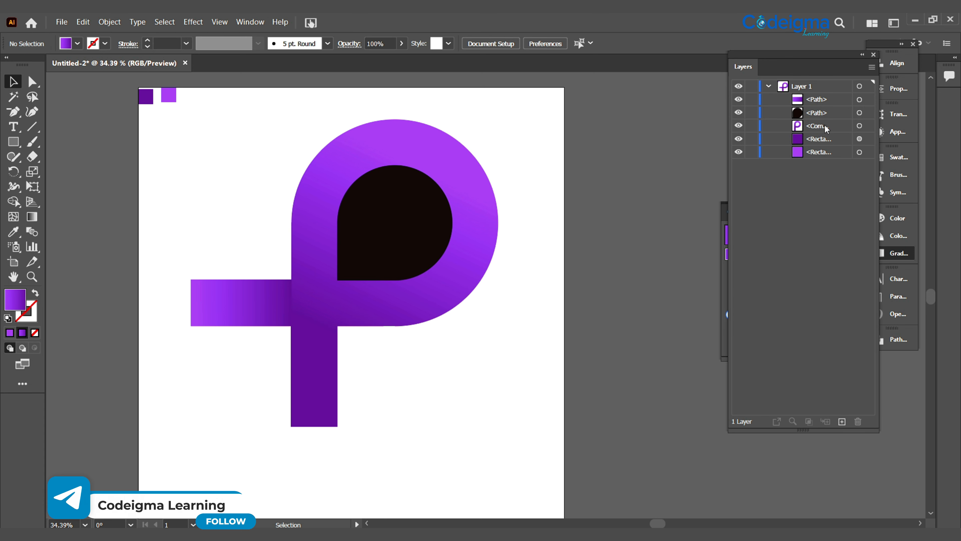
left_click(394, 219)
left_click(105, 44)
left_click(8, 65)
left_click(206, 216)
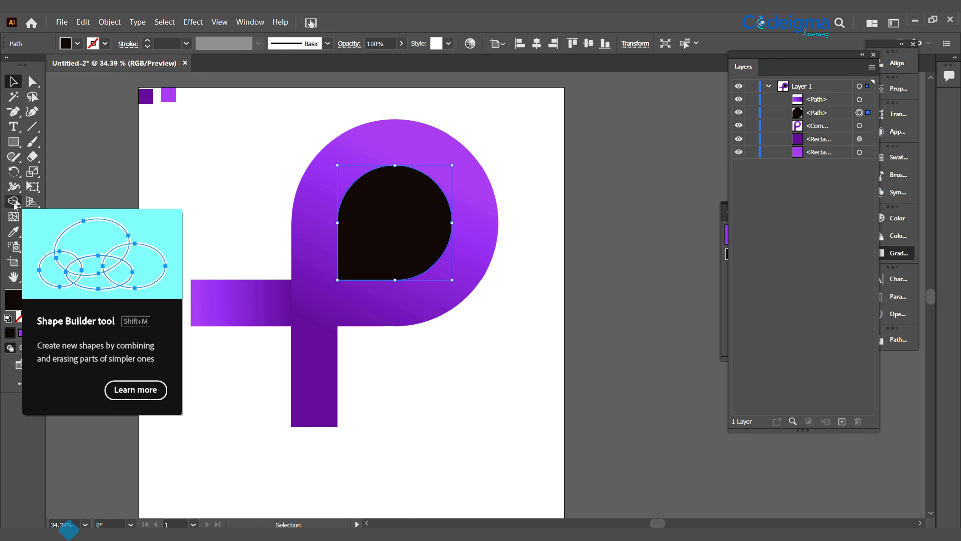
left_click(14, 201)
key("i")
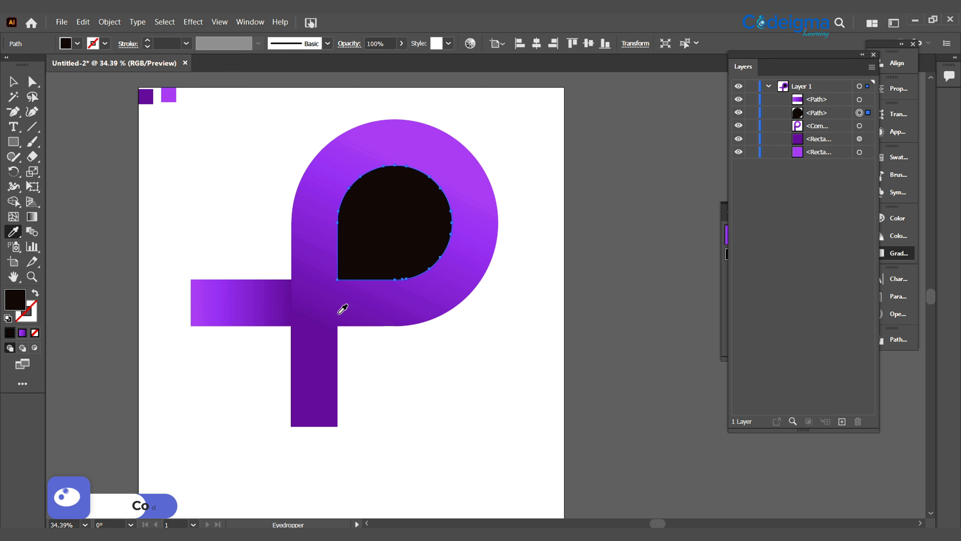
left_click(333, 299)
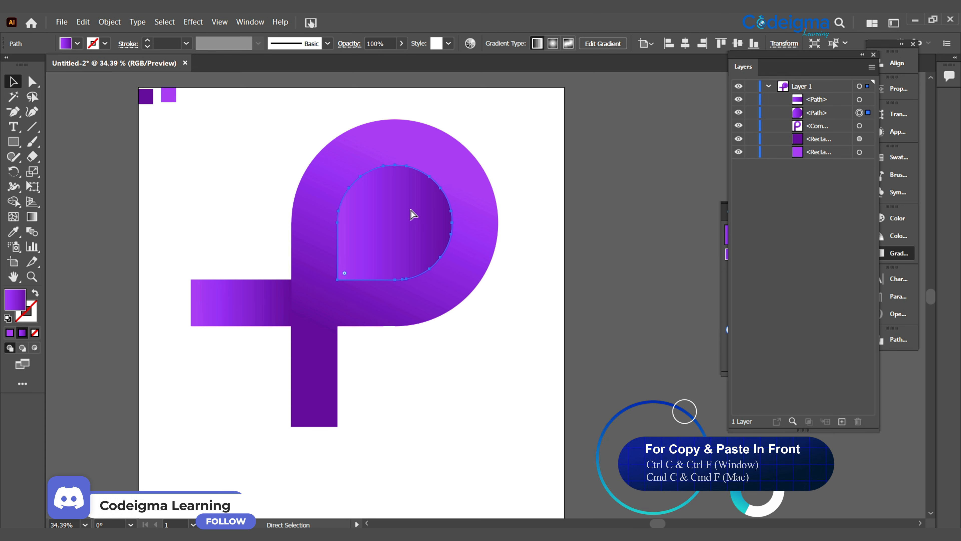
- Copy the teardrop in front of itself, scale the copy down proportionally to about three quarters, and center it inside the original
key("ctrl+c")
key("ctrl+f")
key("v")
left_click_drag(338, 167, 365, 193)
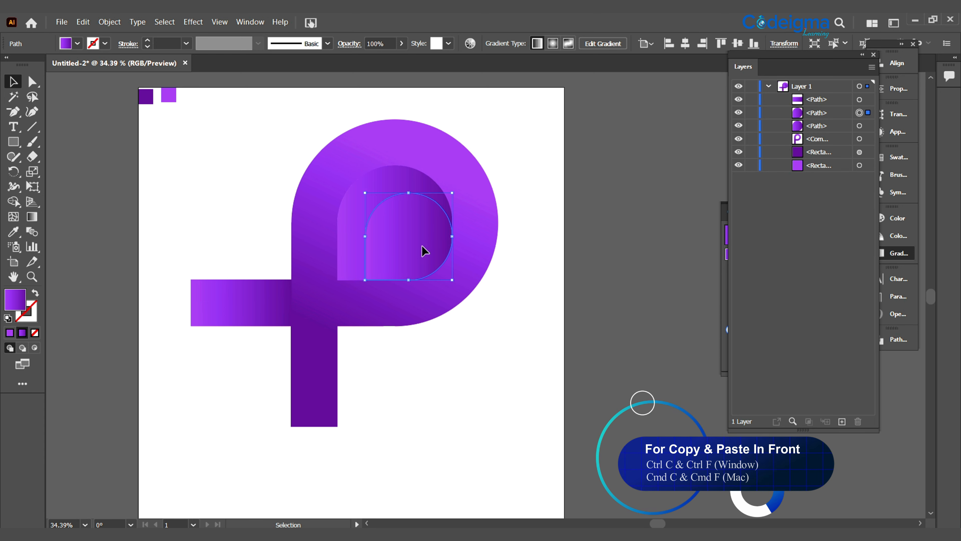
left_click_drag(422, 245, 409, 230)
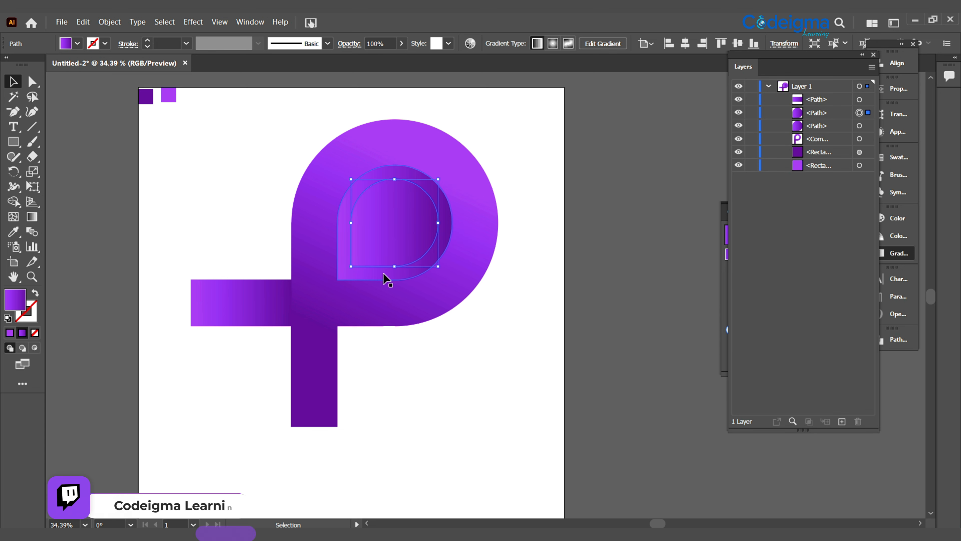
- Subtract the smaller teardrop from the larger one with Minus Front to leave a thin inner ring
left_click(353, 280, "shift")
left_click(898, 340)
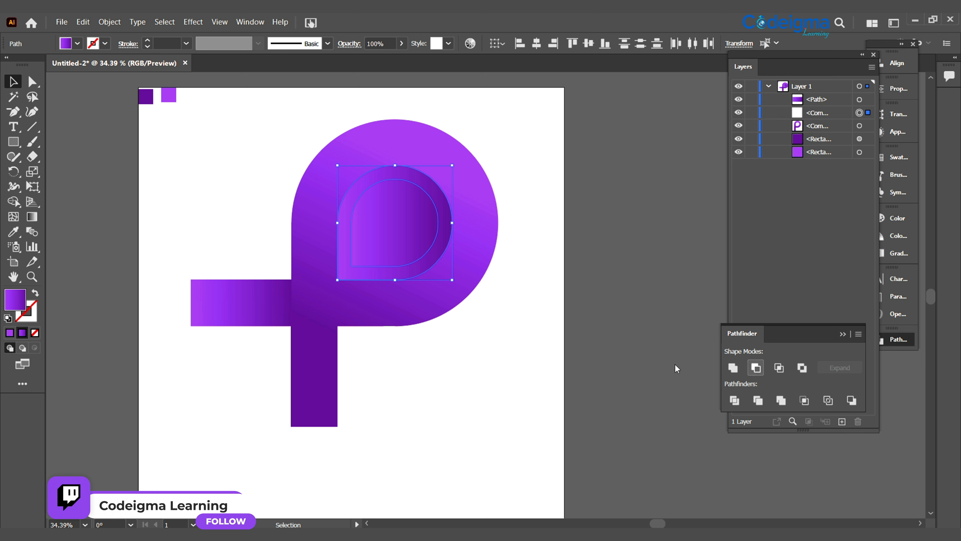
left_click(514, 420)
- Redraw the inner ring's gradient nearly horizontally, from light purple at the stem side to dark purple at the opposite side
left_click(352, 279)
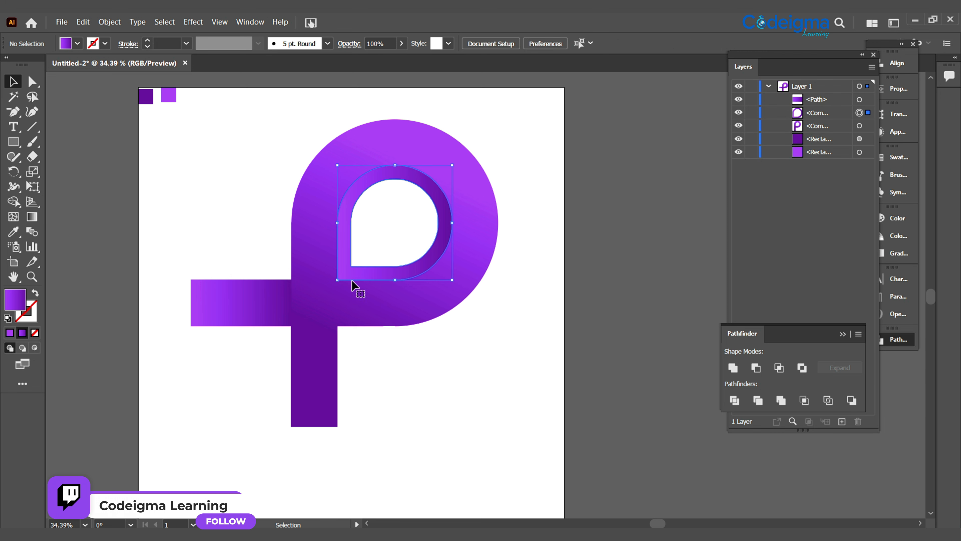
key("g")
left_click_drag(331, 268, 442, 259)
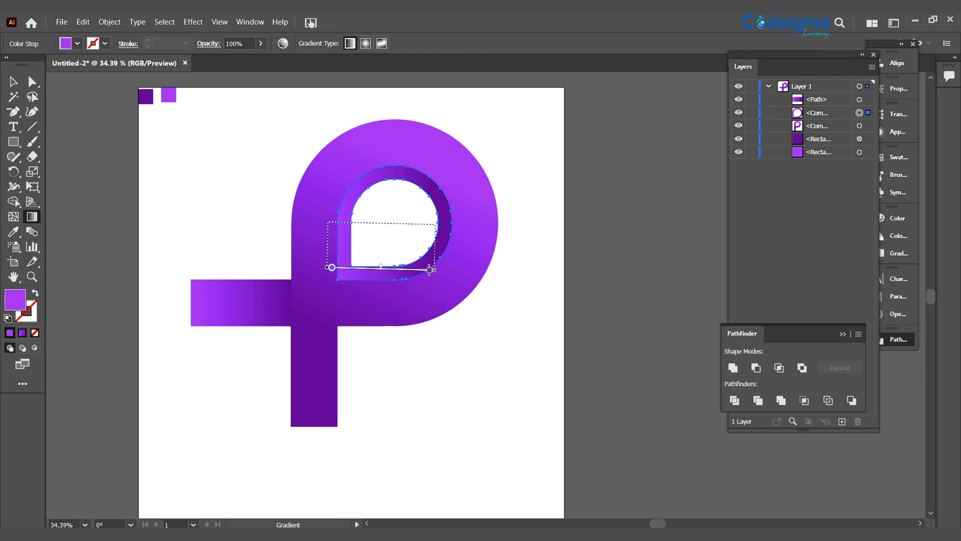
left_click(13, 81)
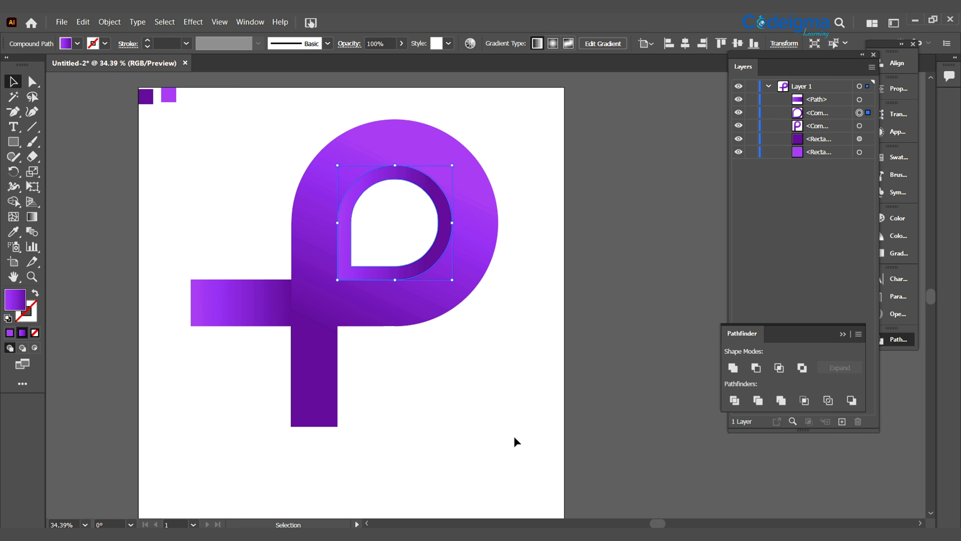
left_click(514, 438)
- Round the horizontal bar's two outer corners into a fully semicircular end
key("a")
left_click(243, 311)
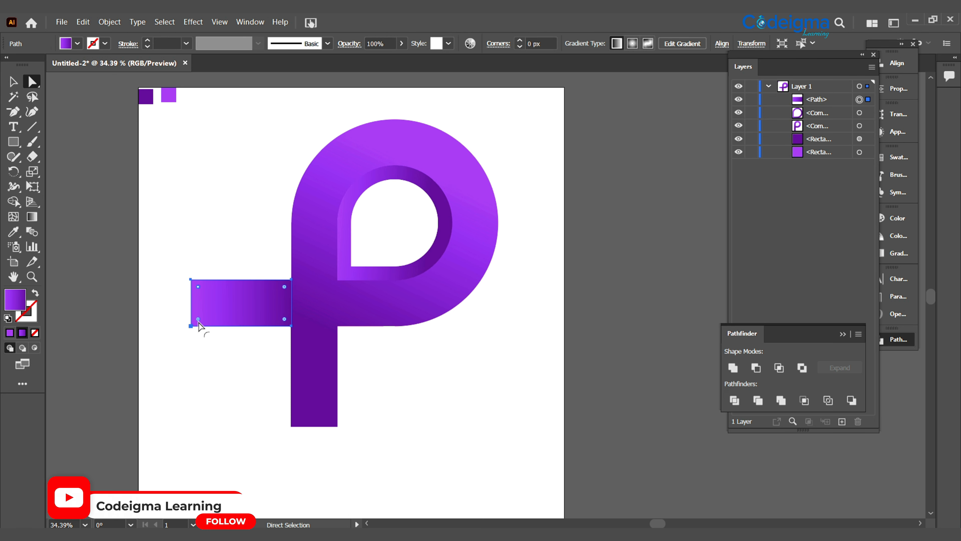
left_click(428, 395)
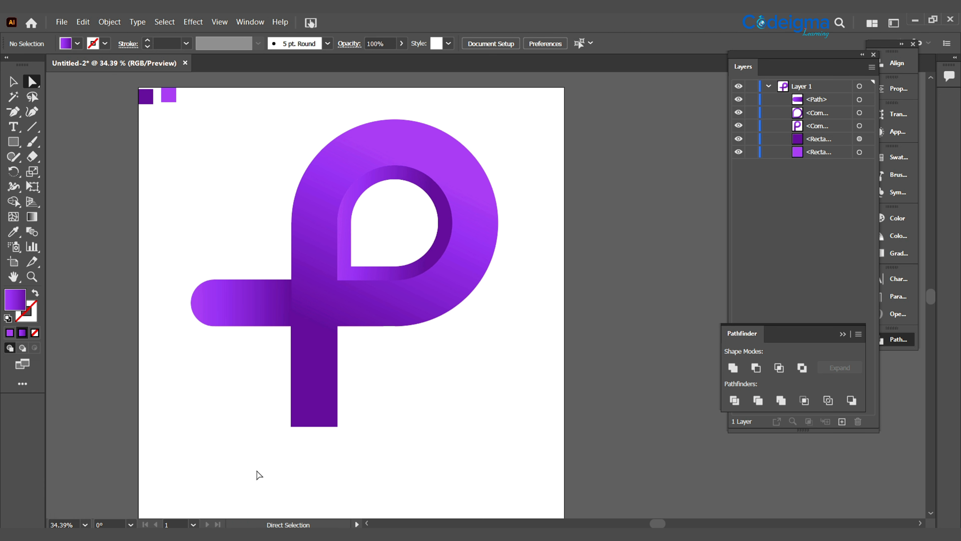
- Draw an unfilled circle with a 1 pt gradient stroke, as tall as the inner teardrop, against the teardrop's right edge
key("shift+x")
key("l")
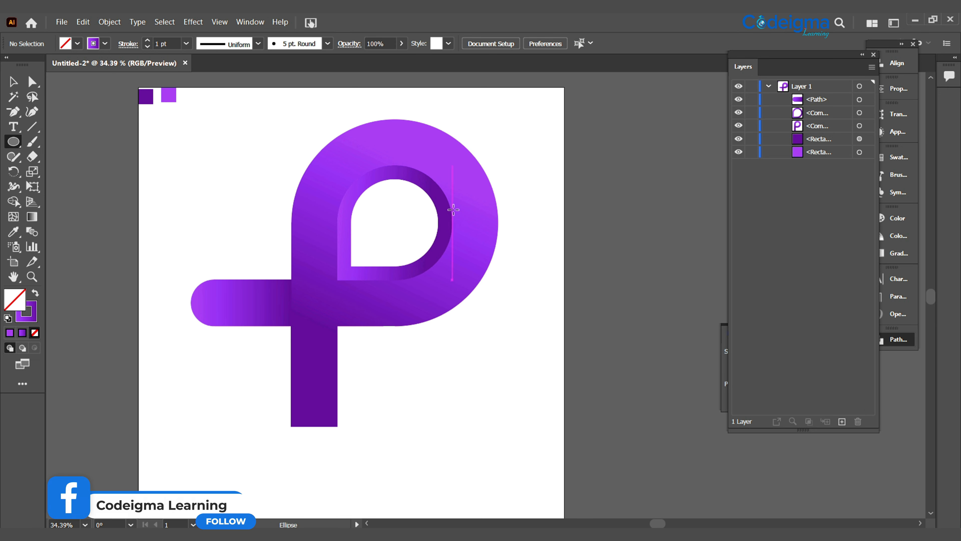
left_click_drag(452, 209, 469, 407)
left_click_drag(521, 291, 522, 274)
- Duplicate the circle to the bowl's lower right, and again to the inner corner where the stem meets the bowl
left_click_drag(500, 348, 510, 319)
key("ctrl+=")
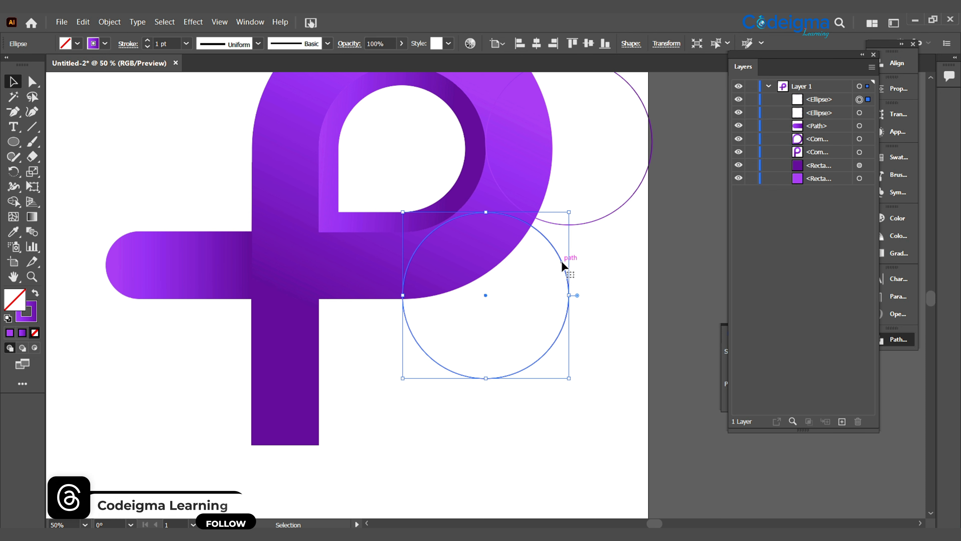
left_click_drag(562, 260, 406, 286)
left_click(606, 307)
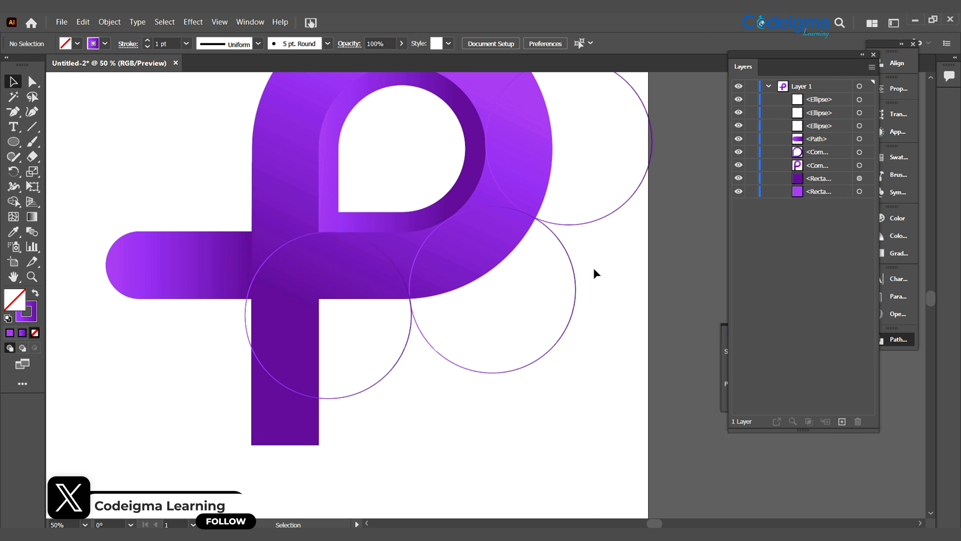
- Duplicate the circle to the bowl's upper right, its upper left and the left side of the stem
left_click_drag(561, 136, 590, 274)
left_click_drag(590, 198, 341, 115)
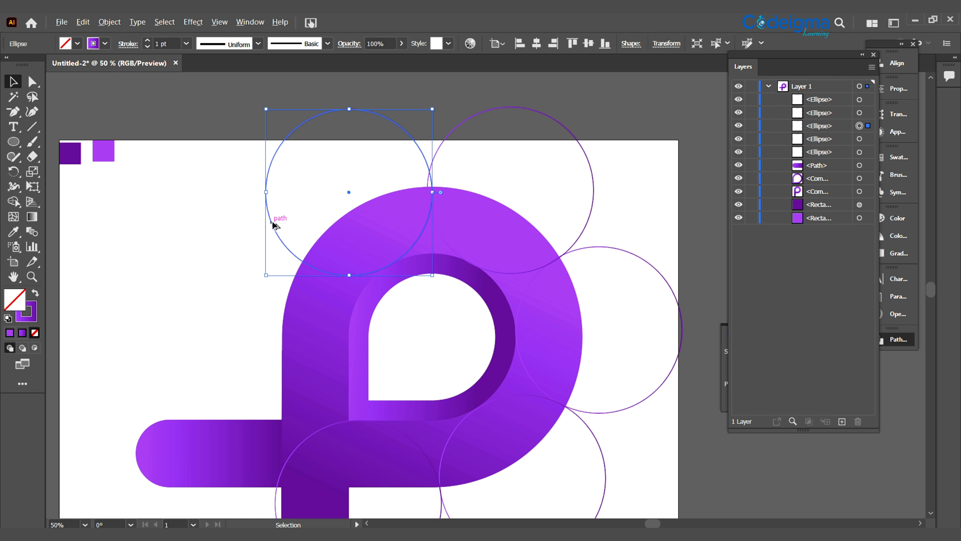
left_click_drag(274, 225, 188, 369)
left_click(267, 212)
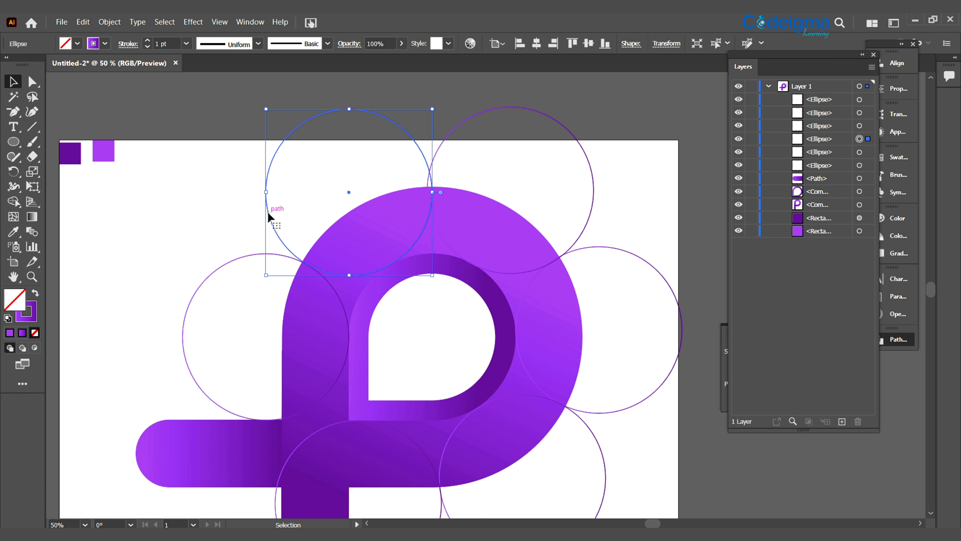
left_click(193, 221)
- Reposition the upper-right, right and lower-right circles so that they line up with their neighbors around the bowl
mouse_move(535, 273)
left_mouse_down()
mouse_move(538, 281)
mouse_move(537, 273)
left_mouse_up()
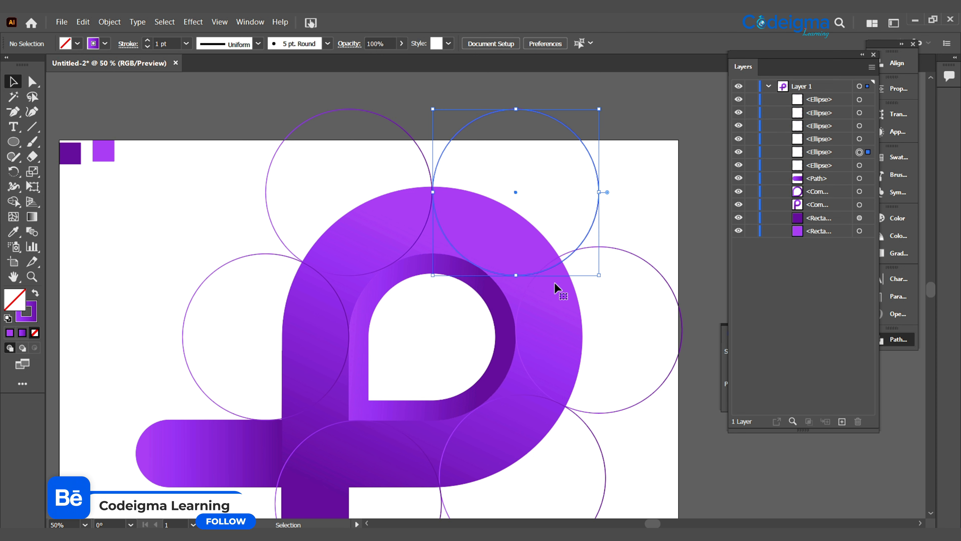
key("ctrl+minus")
left_click_drag(616, 407, 618, 232)
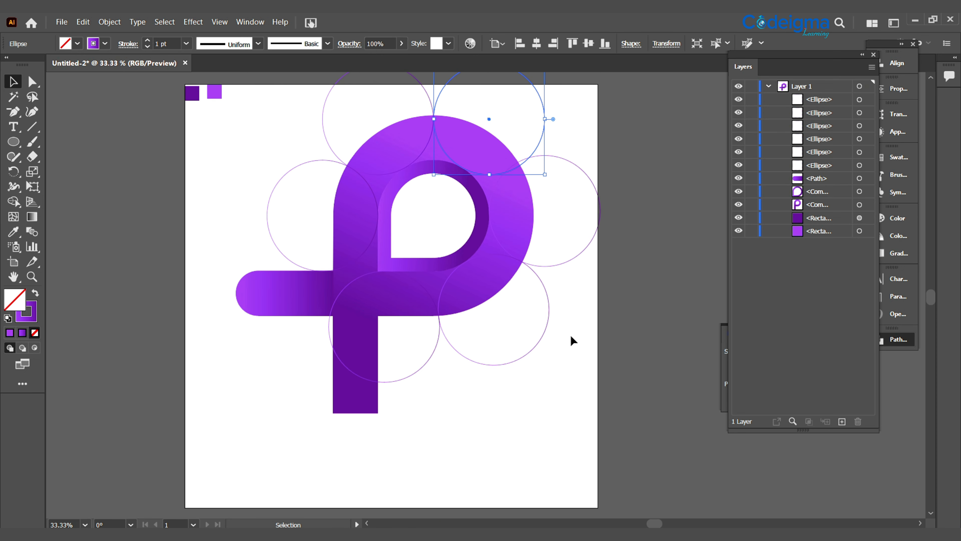
left_click(571, 335)
left_click_drag(565, 262, 565, 267)
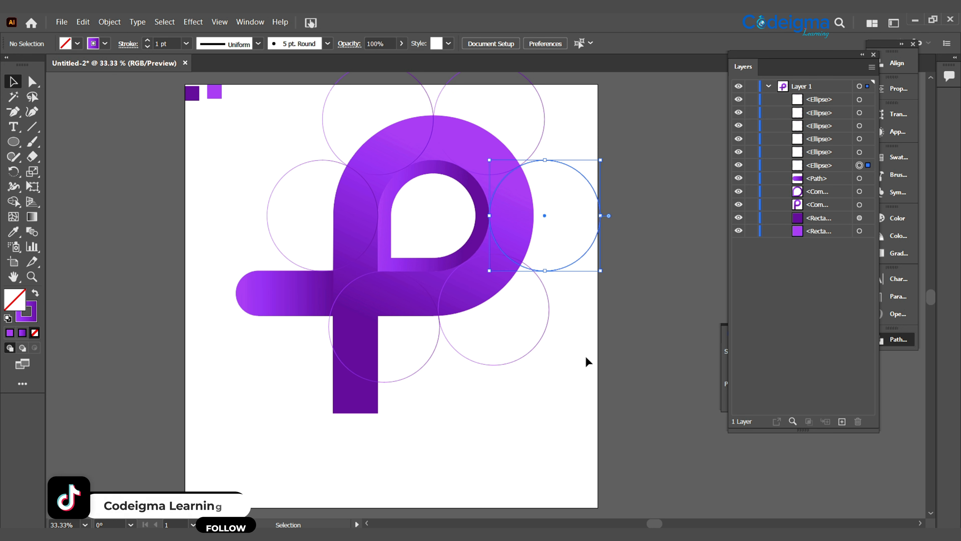
left_click(532, 360)
left_click_drag(527, 353, 523, 358)
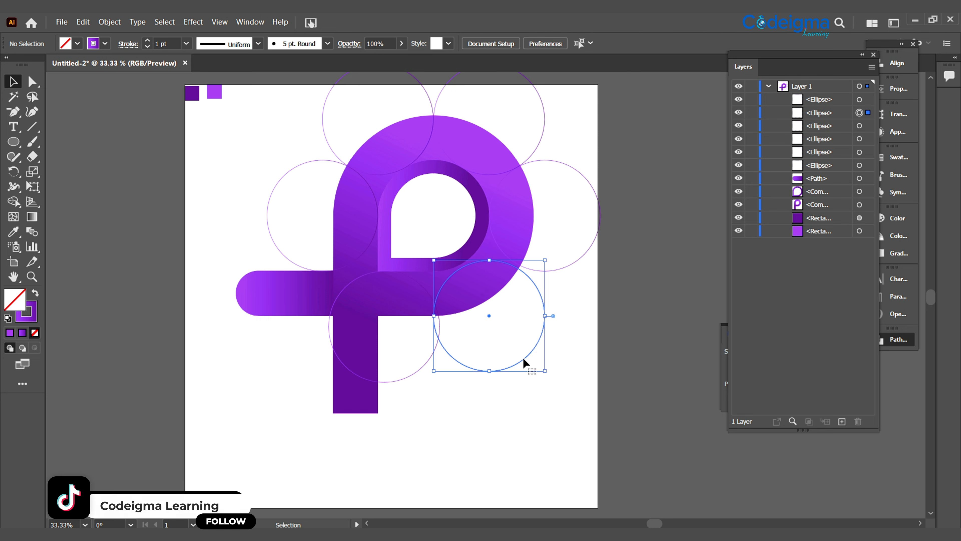
- Nudge the lower-right circle up and shift the stem circle left until the two touch
key("ctrl+equal")
key("shift+Up")
key("shift+Up")
key("shift+Up")
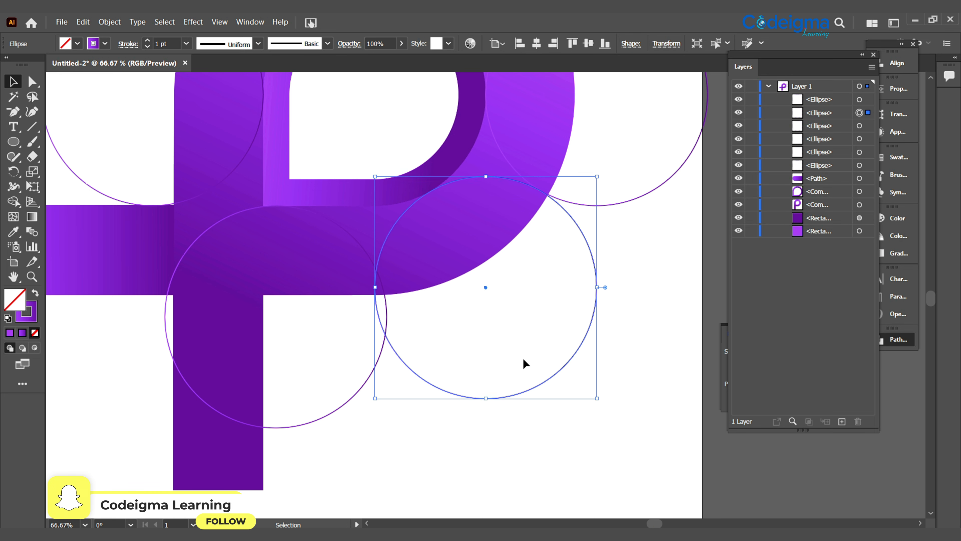
left_click(463, 442)
left_click_drag(336, 408, 328, 406)
left_click(576, 437)
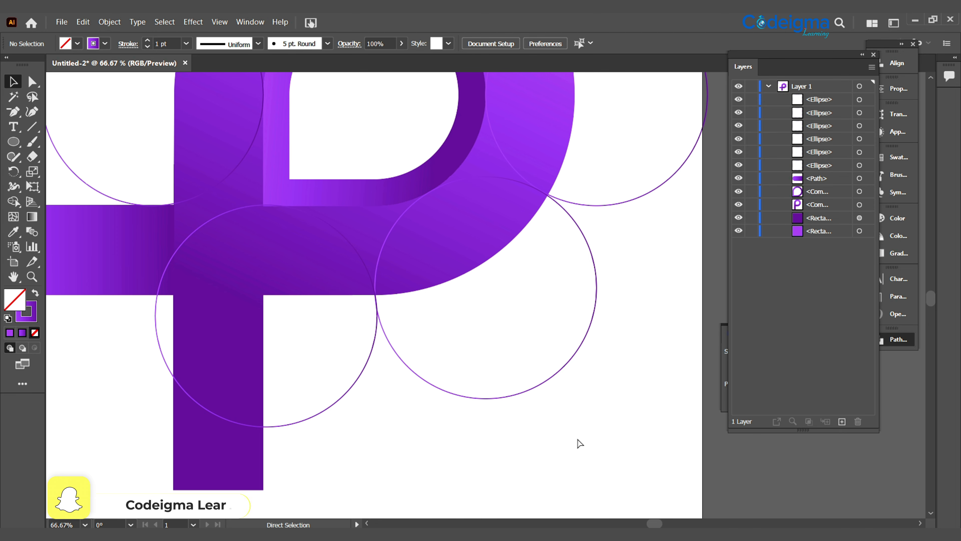
- Set the stem circle aside off the artboard, then move the lower-right circle beneath the bowl's center and the right circle to the lower right
key("ctrl+minus")
key("ctrl+minus")
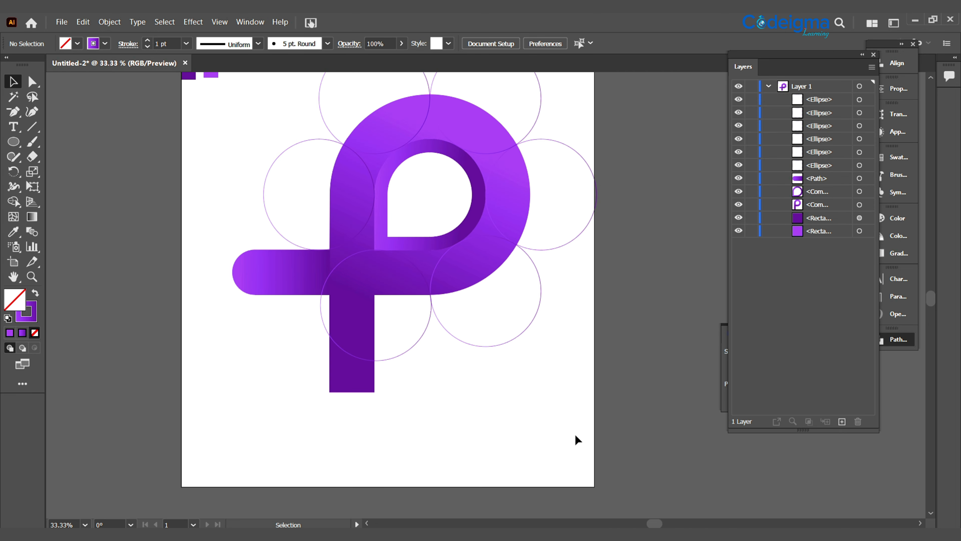
left_click_drag(558, 396, 543, 438)
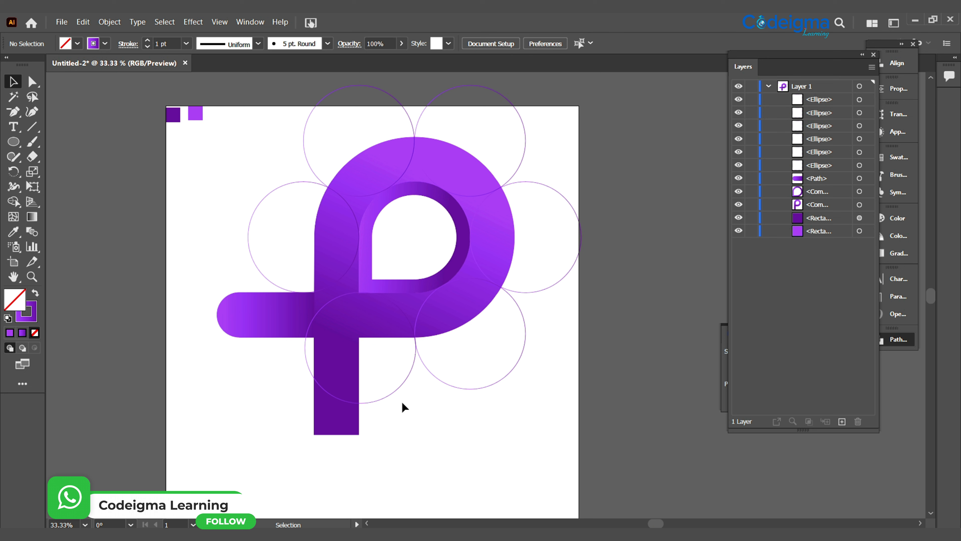
left_click_drag(376, 397, 149, 457)
left_click_drag(484, 386, 427, 400)
left_click_drag(556, 283, 541, 339)
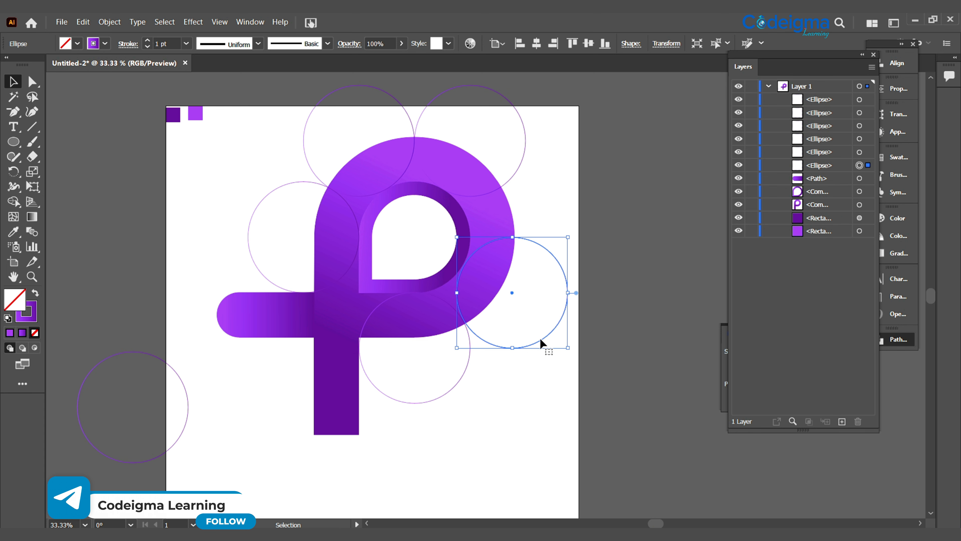
- Move the upper-right circle directly above the lower-right one so they touch at the bowl's outermost point
key("ctrl+equal")
key("ctrl+equal")
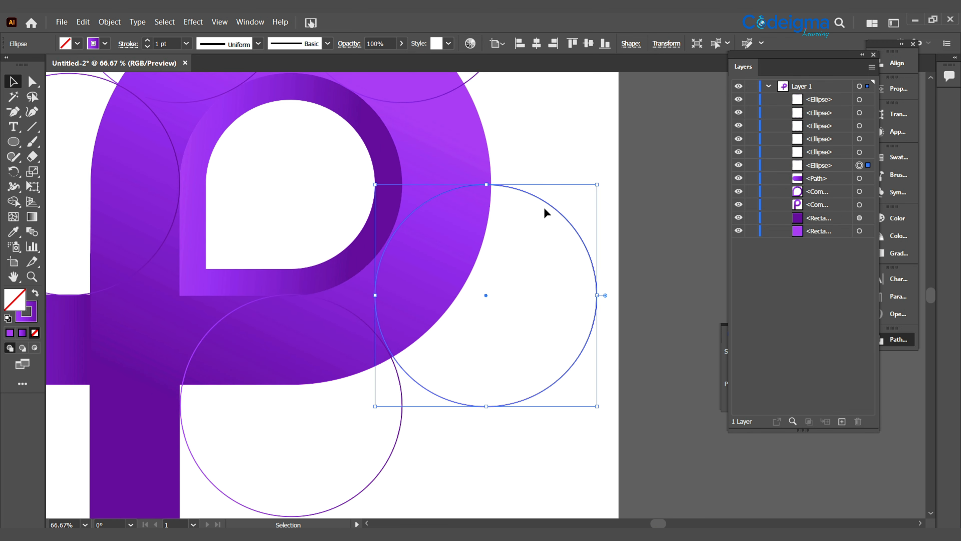
left_click_drag(537, 133, 571, 234)
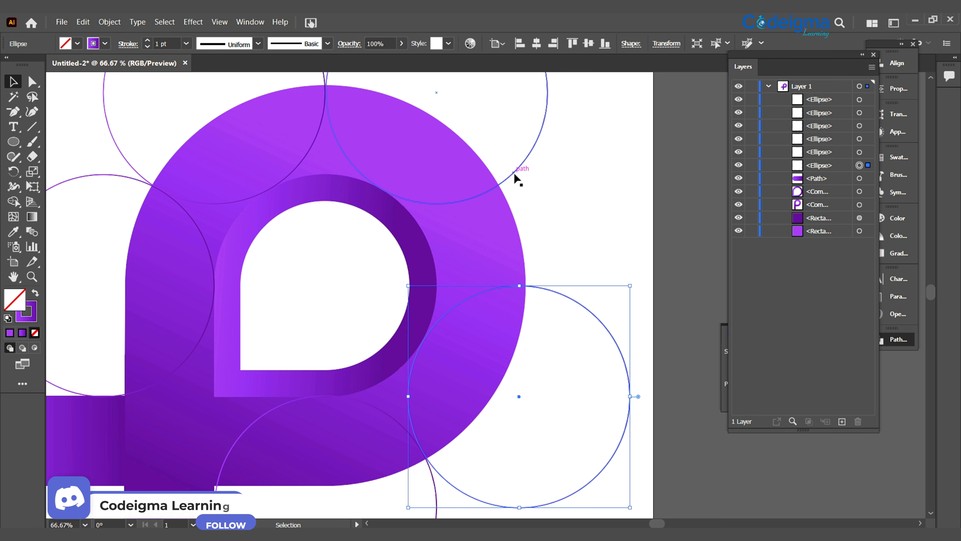
left_click_drag(515, 173, 595, 254)
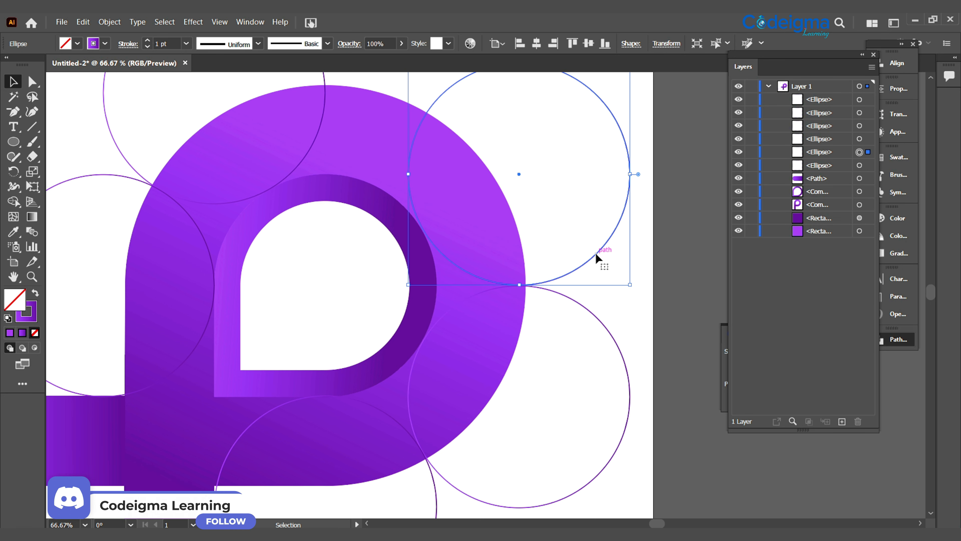
- Move the upper-left circle to the bowl's top center and the left circle to the bowl's upper left
left_click_drag(557, 148, 613, 232)
left_click_drag(374, 138, 487, 107)
left_click_drag(259, 189, 319, 117)
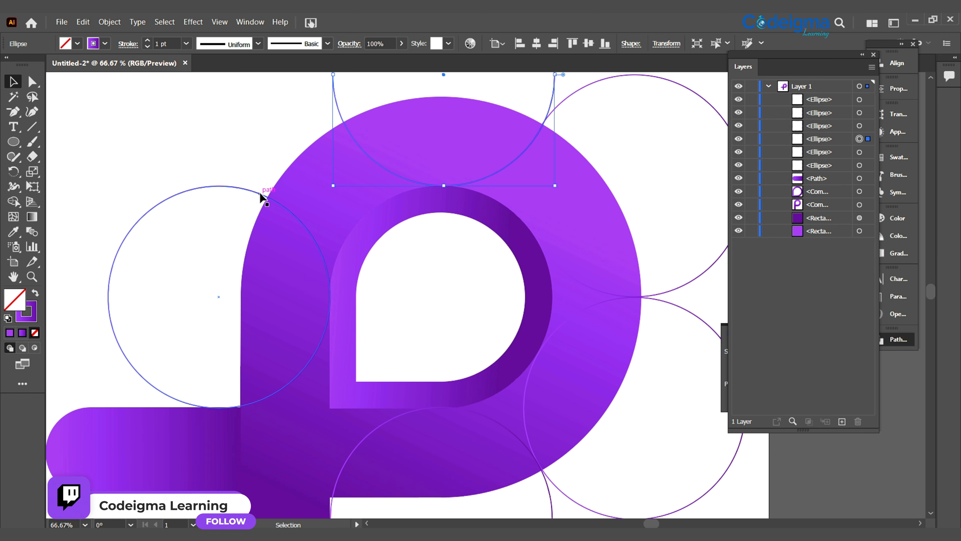
left_click_drag(261, 195, 290, 133)
- Select the P artwork with its five surrounding circles and separate each circle's overlap with the bowl using the Shape Builder tool
key("ctrl+minus")
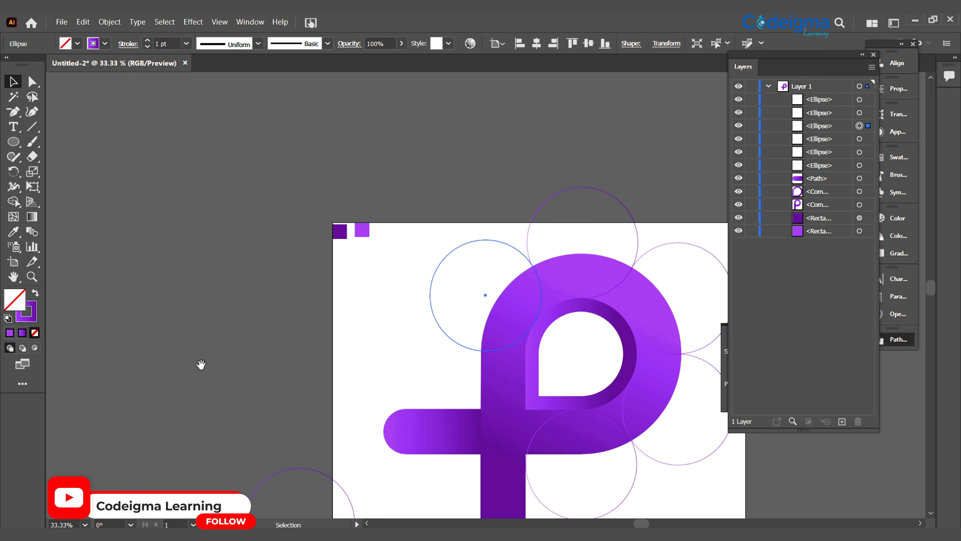
left_click_drag(200, 364, 189, 245)
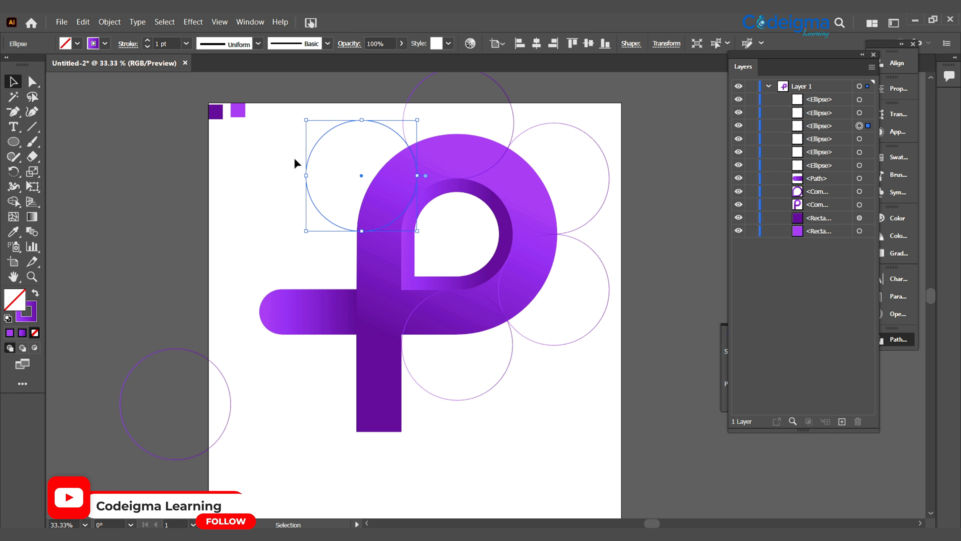
left_click_drag(295, 163, 532, 408)
key("shift+m")
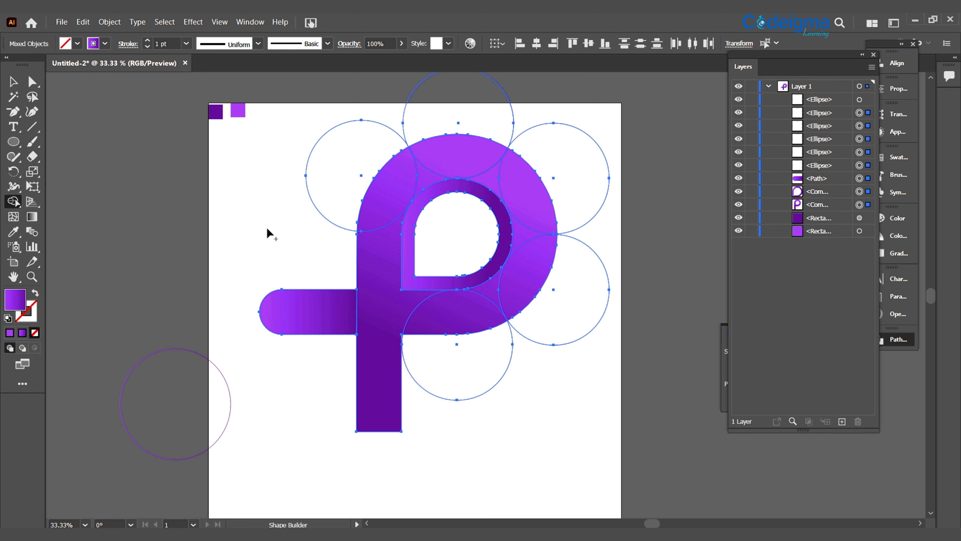
left_click(392, 184)
left_click(456, 158)
left_click(519, 191)
left_click(528, 279)
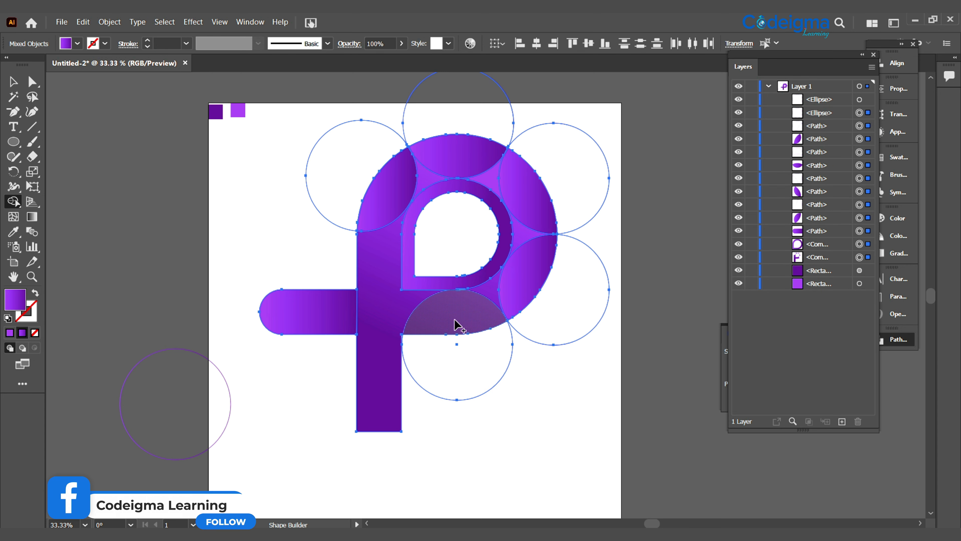
left_click(456, 325)
key("v")
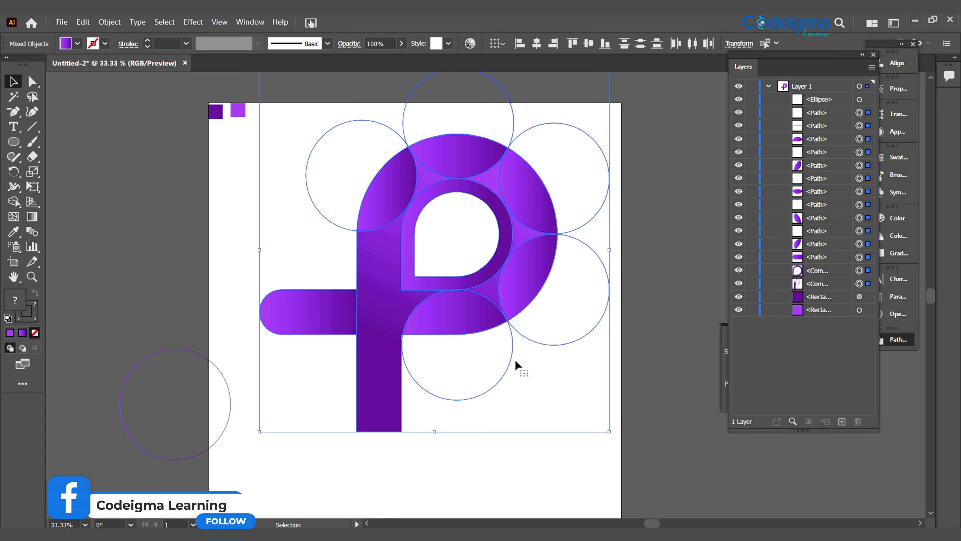
- Delete the leftover outer parts of the five circles around the bowl, keeping only the segments inside the P
left_click(515, 359)
left_click(493, 388)
key("Delete")
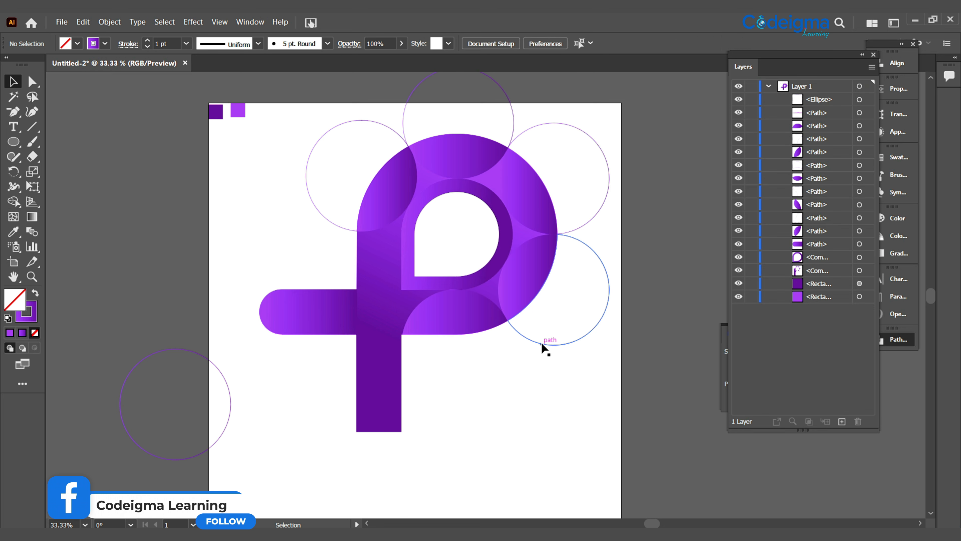
left_click(541, 343)
key("Delete")
left_click(591, 217)
key("Delete")
left_click(511, 114)
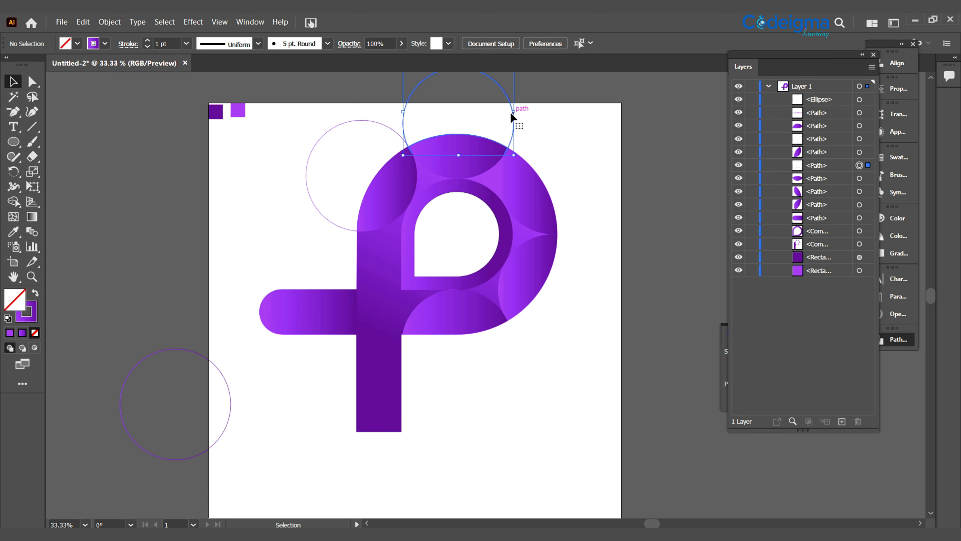
key("Delete")
left_click(386, 125)
key("Delete")
left_click(574, 419)
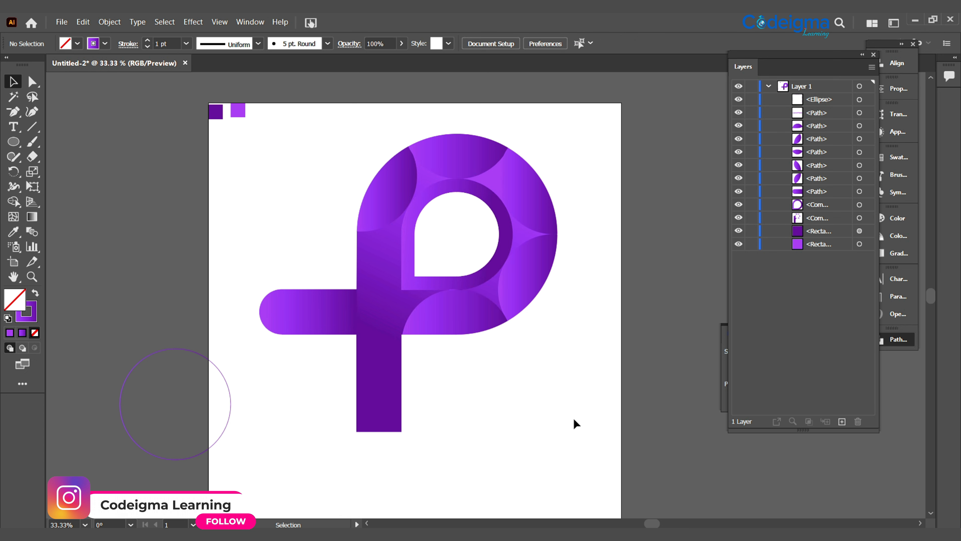
- Remove the stroke from the whole P artwork and delete the spare circle lying off the artboard
left_click_drag(322, 134, 491, 373)
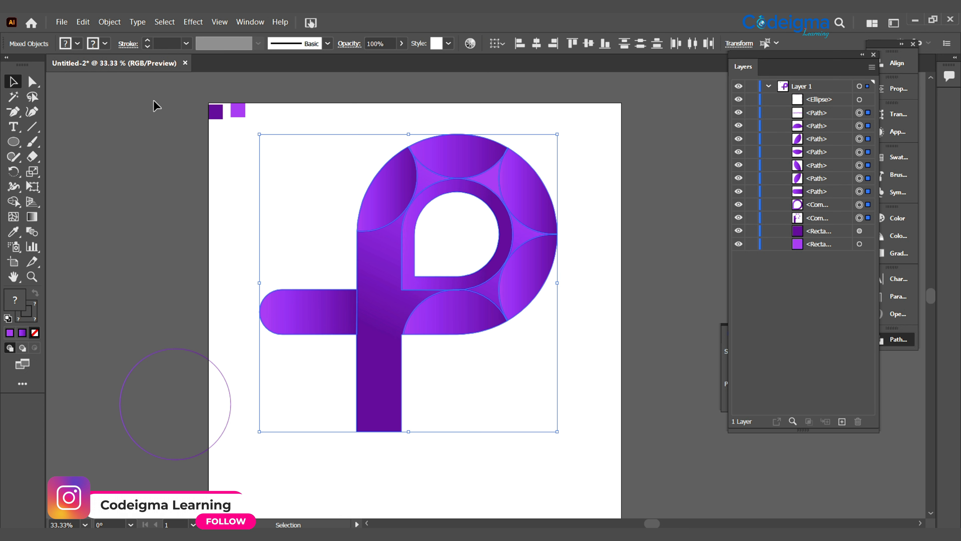
left_click(105, 44)
left_click(576, 383)
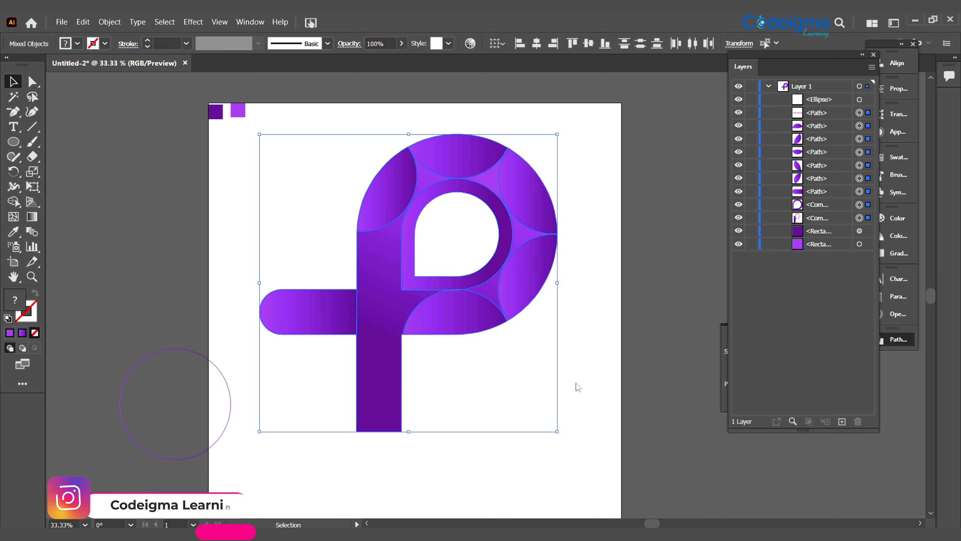
left_click(576, 383)
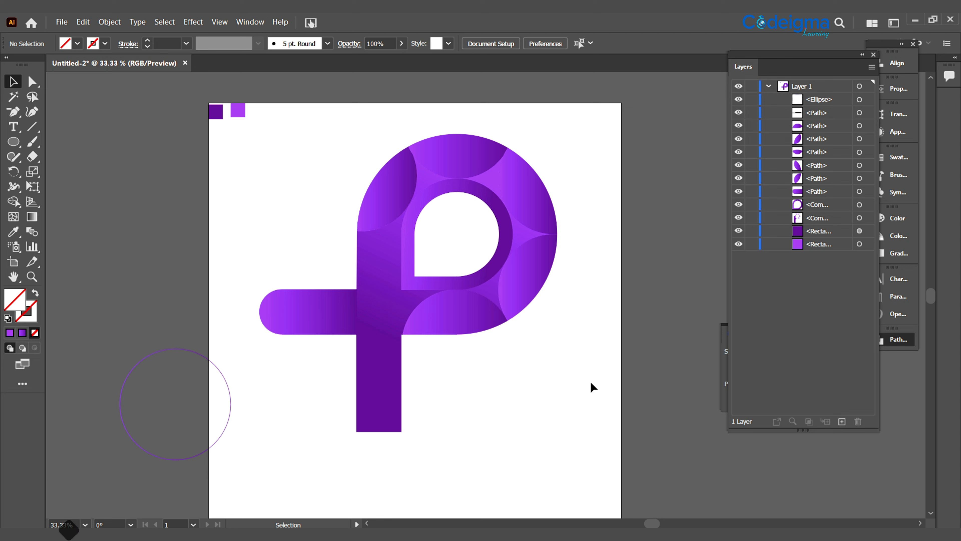
key("Delete")
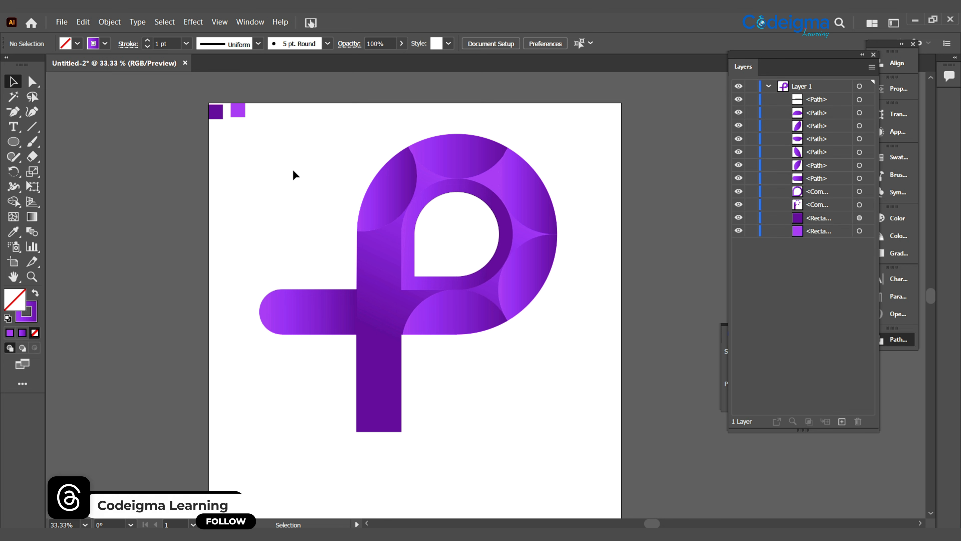
- Group all the P pieces and move the group slightly up and to the left on the artboard
left_click_drag(561, 412, 561, 413)
key("ctrl+g")
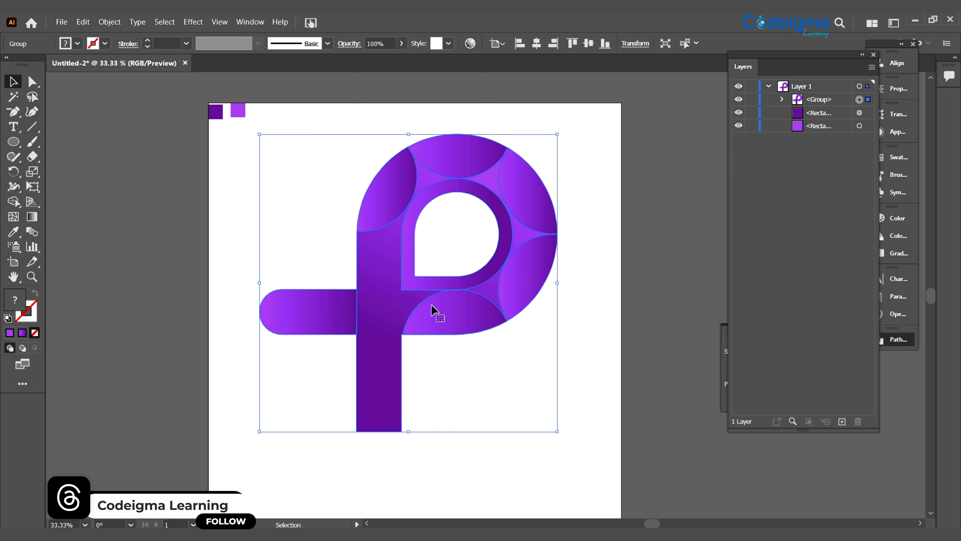
left_click_drag(431, 304, 417, 294)
- Apply a Multiply drop shadow to the grouped logo with 50% opacity, 3 px X offset, 5 px Y offset and 3 px blur
left_click(193, 21)
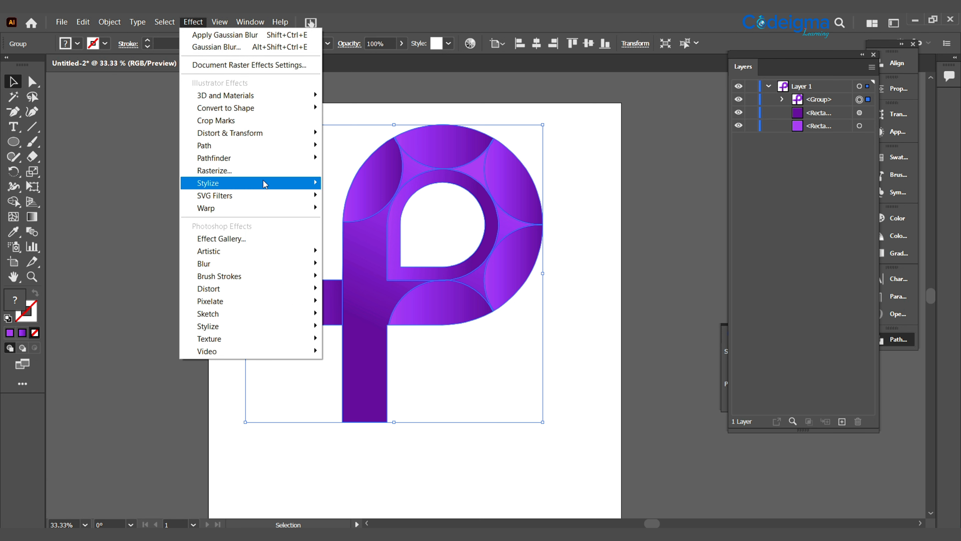
left_click(355, 186)
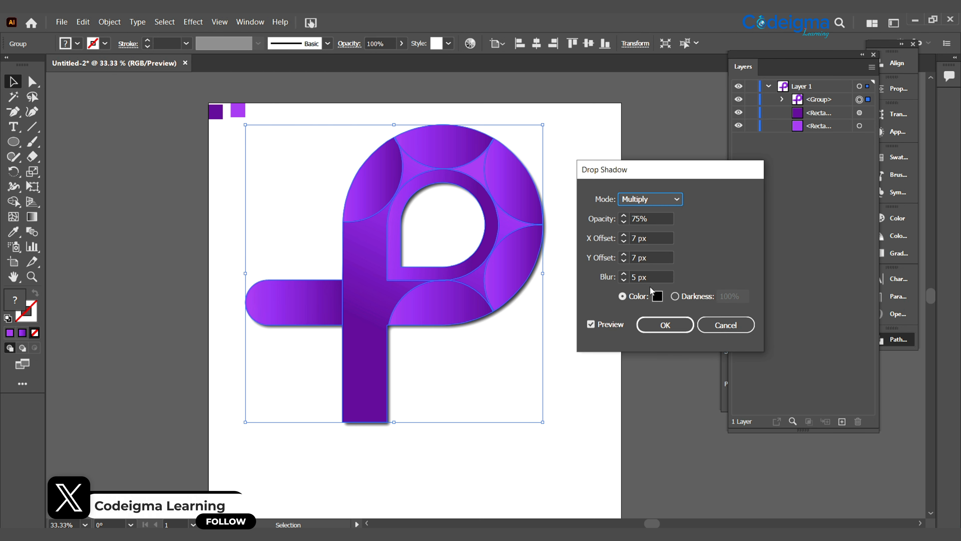
left_click(617, 218)
type("50")
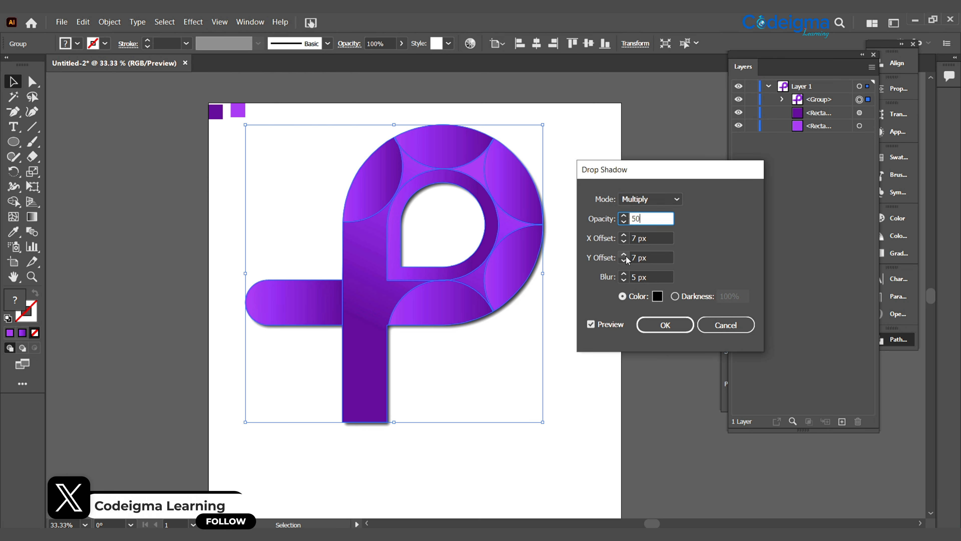
key("Tab")
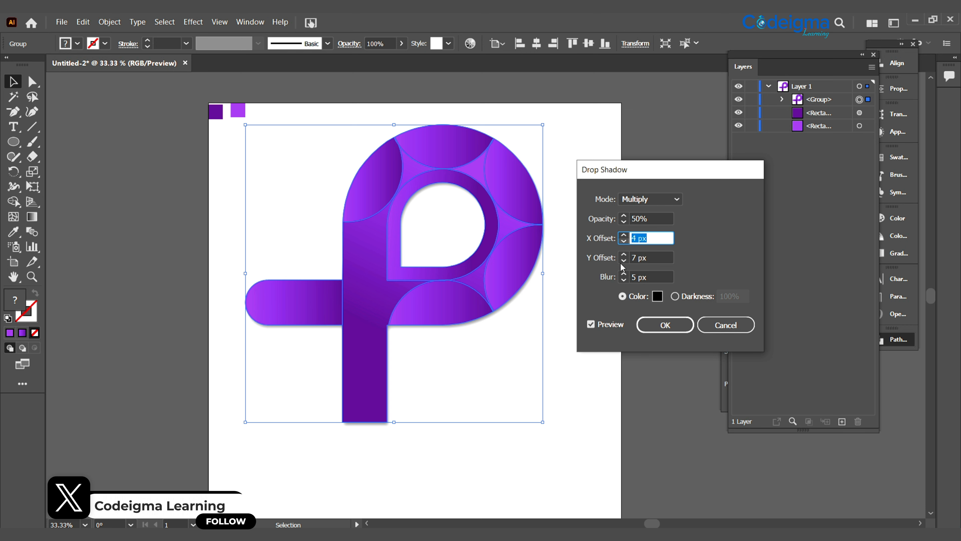
type("3")
key("Tab")
type("4")
key("Tab")
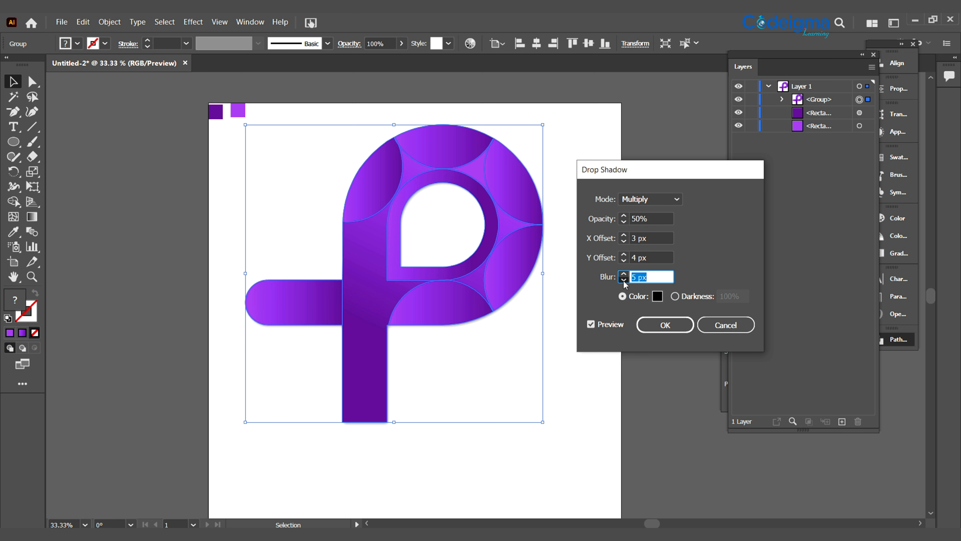
left_click(624, 281)
left_click(623, 255)
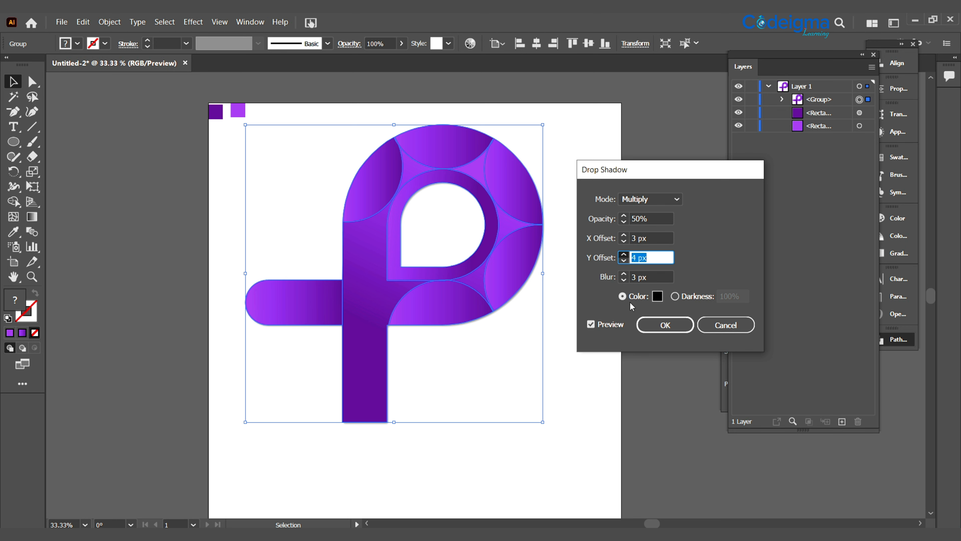
left_click(665, 325)
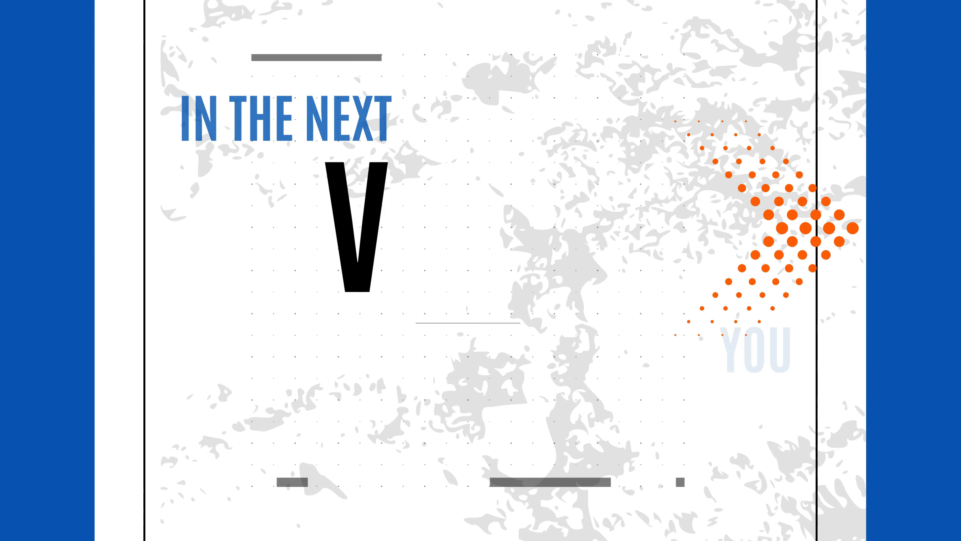